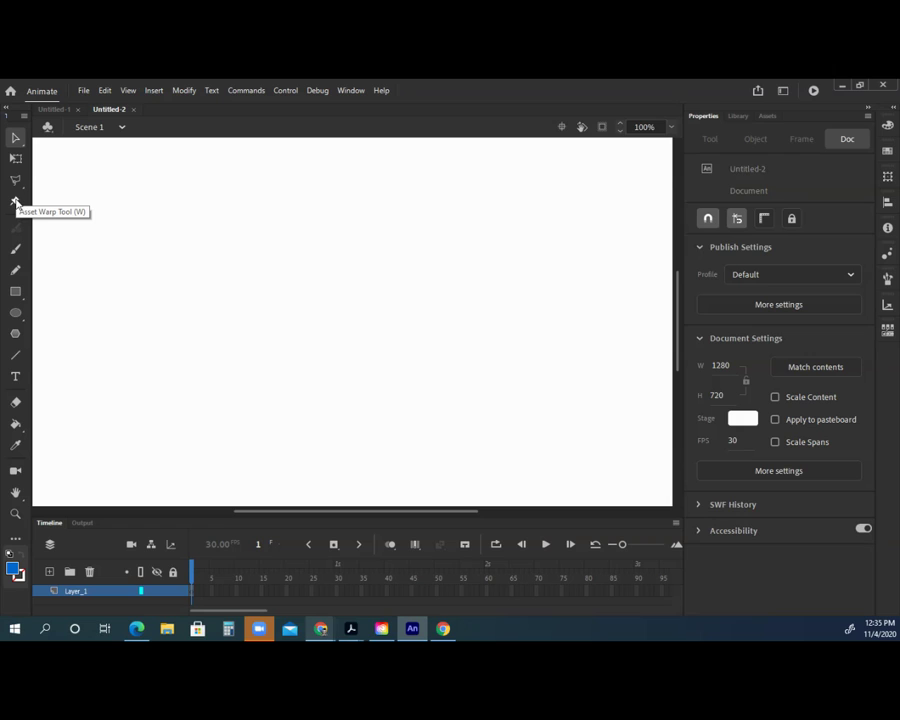
{"action": "left_click", "coordinate": [17, 182]}
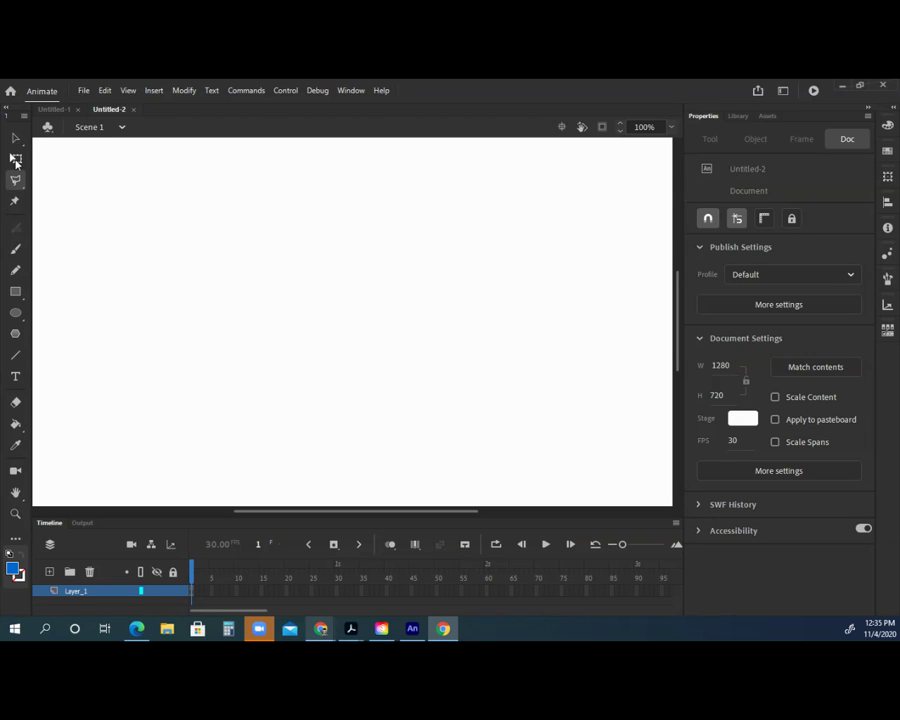
{"action": "left_click", "coordinate": [15, 179]}
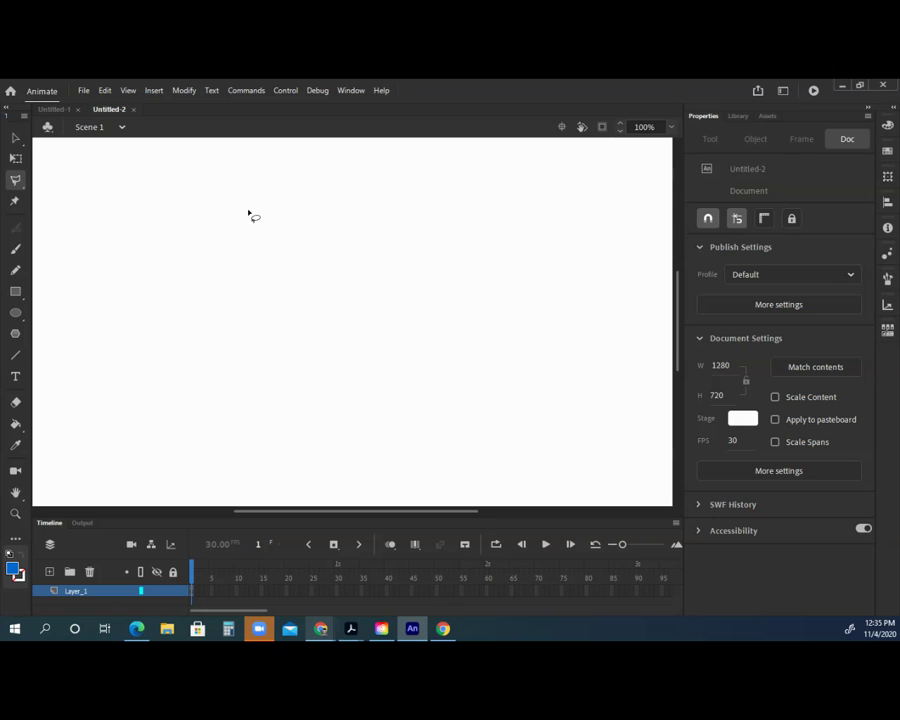
{"action": "left_click", "coordinate": [352, 92]}
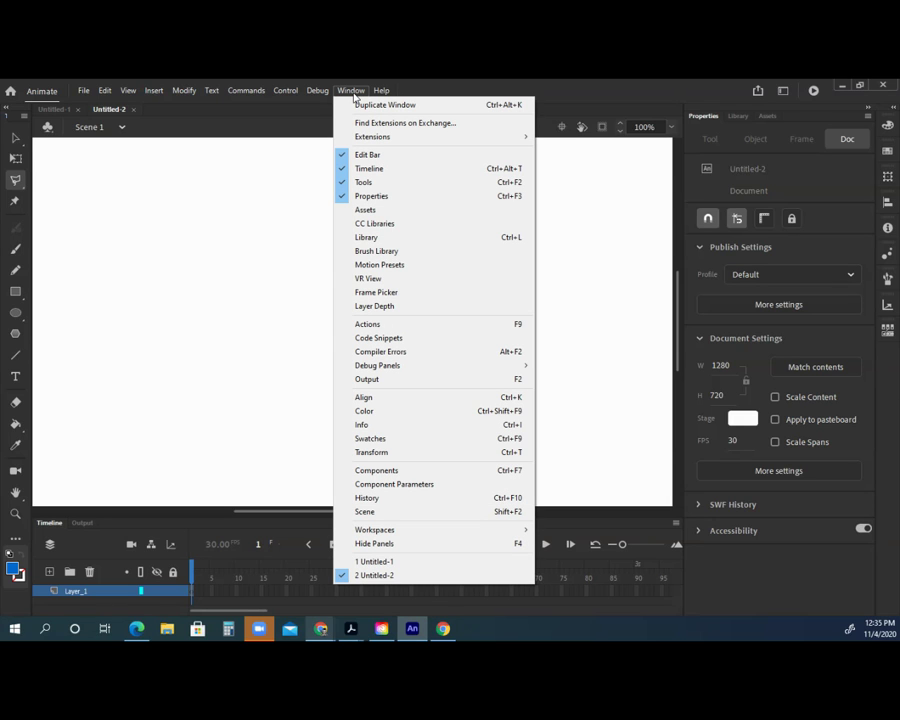
{"action": "left_click", "coordinate": [422, 91]}
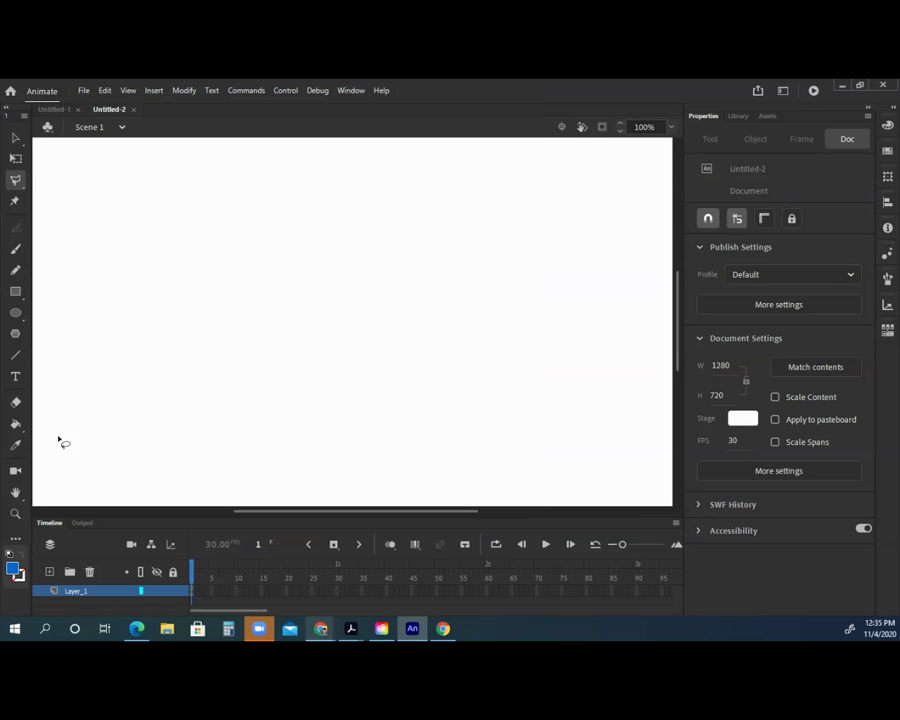
- View the whole blank stage at 50% zoom, centred in the work area
{"action": "left_click", "coordinate": [16, 518]}
{"action": "left_click", "coordinate": [297, 392]}
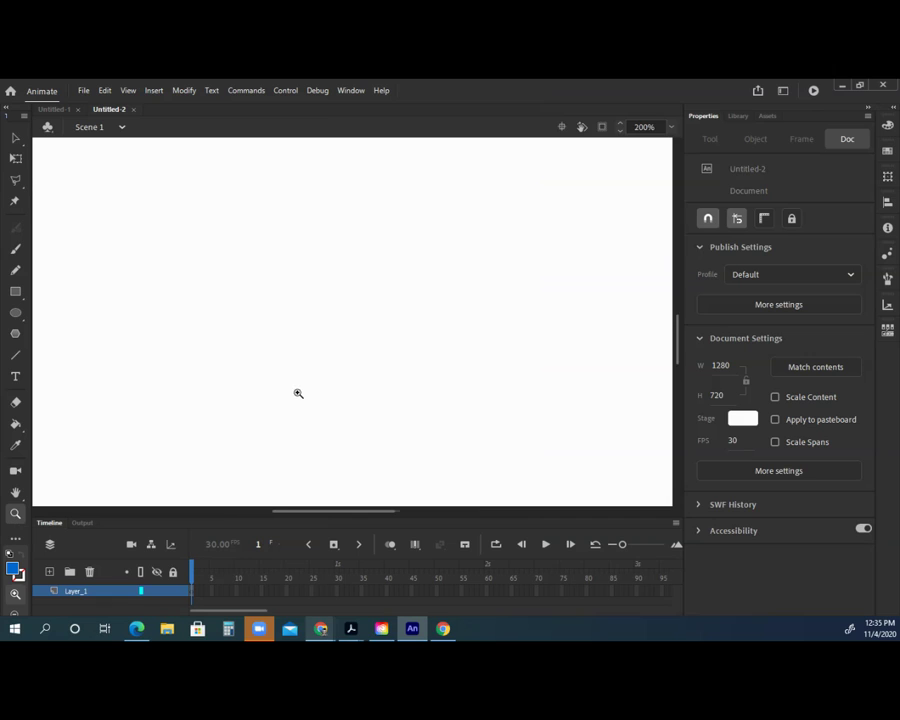
{"action": "left_click", "coordinate": [323, 375], "text": "alt"}
{"action": "left_click", "coordinate": [320, 372], "text": "alt"}
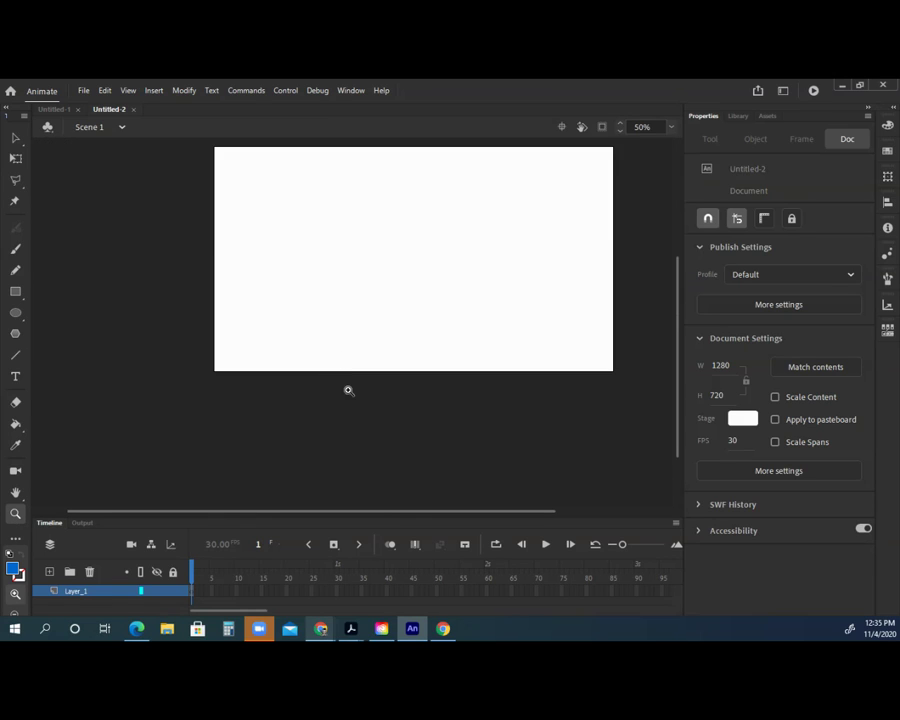
{"action": "scroll", "coordinate": [346, 390], "scroll_direction": "up", "scroll_amount": 5}
{"action": "scroll", "coordinate": [349, 396], "scroll_direction": "down", "scroll_amount": 3}
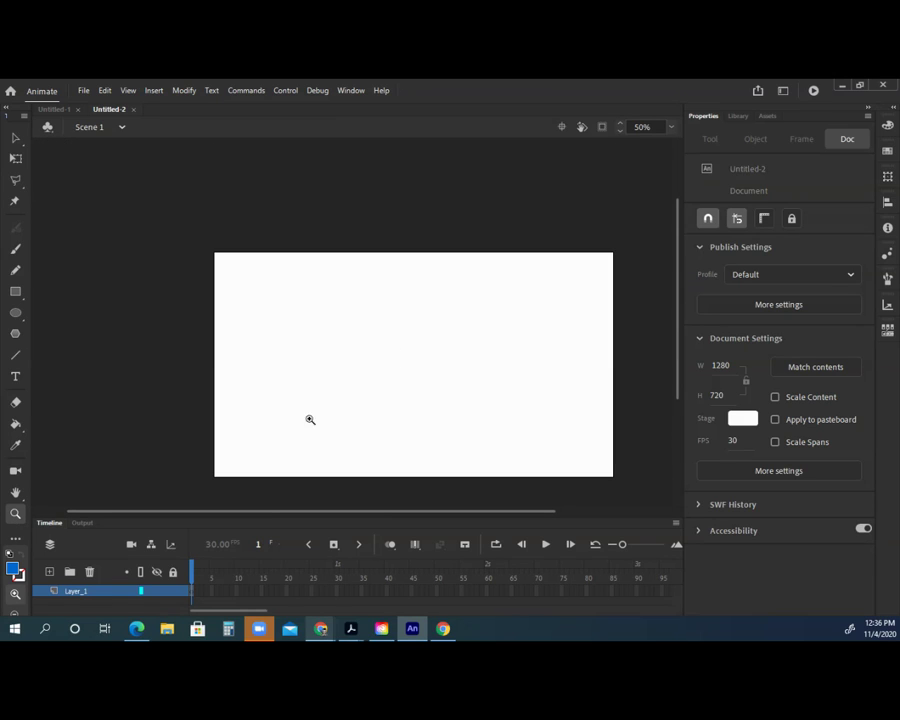
{"action": "left_click", "coordinate": [15, 492]}
{"action": "left_click_drag", "start_coordinate": [446, 347], "coordinate": [372, 314]}
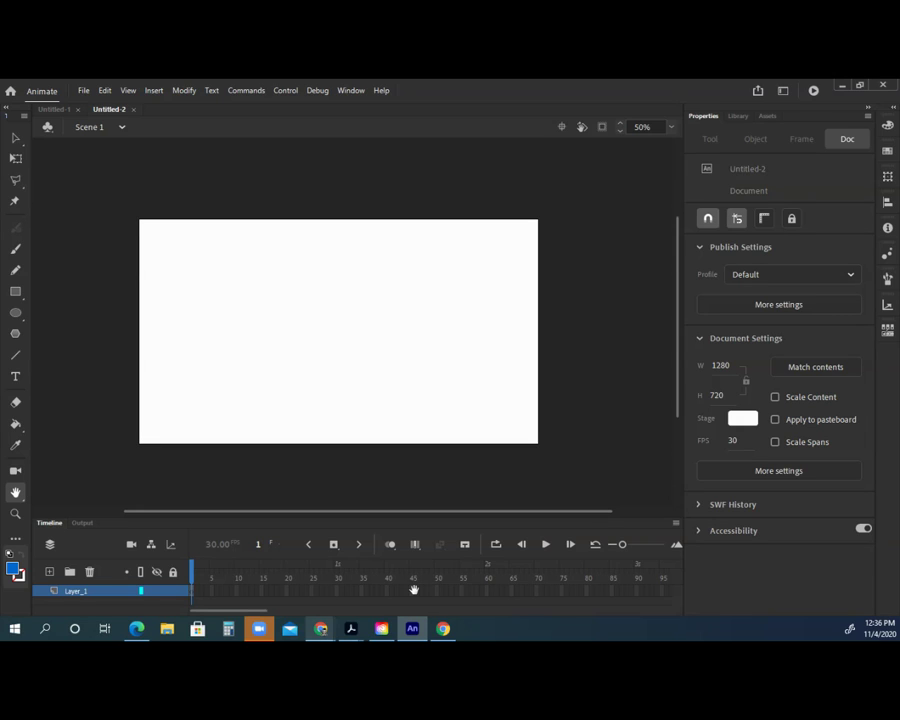
- Close both untitled documents and dismiss the What's new overlay
{"action": "left_click", "coordinate": [132, 110]}
{"action": "left_click", "coordinate": [79, 110]}
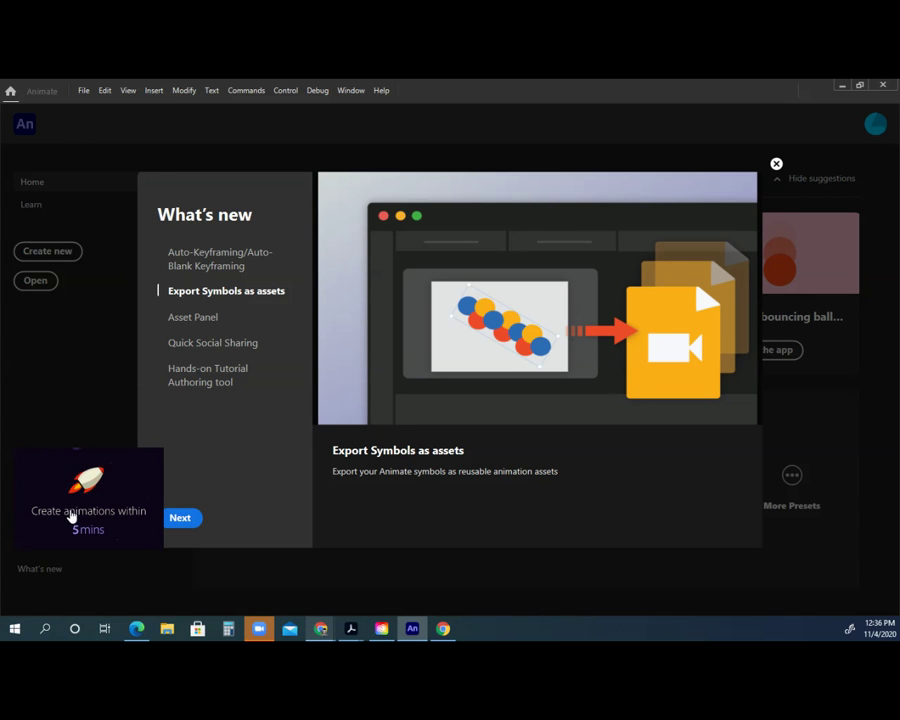
{"action": "left_click", "coordinate": [75, 369]}
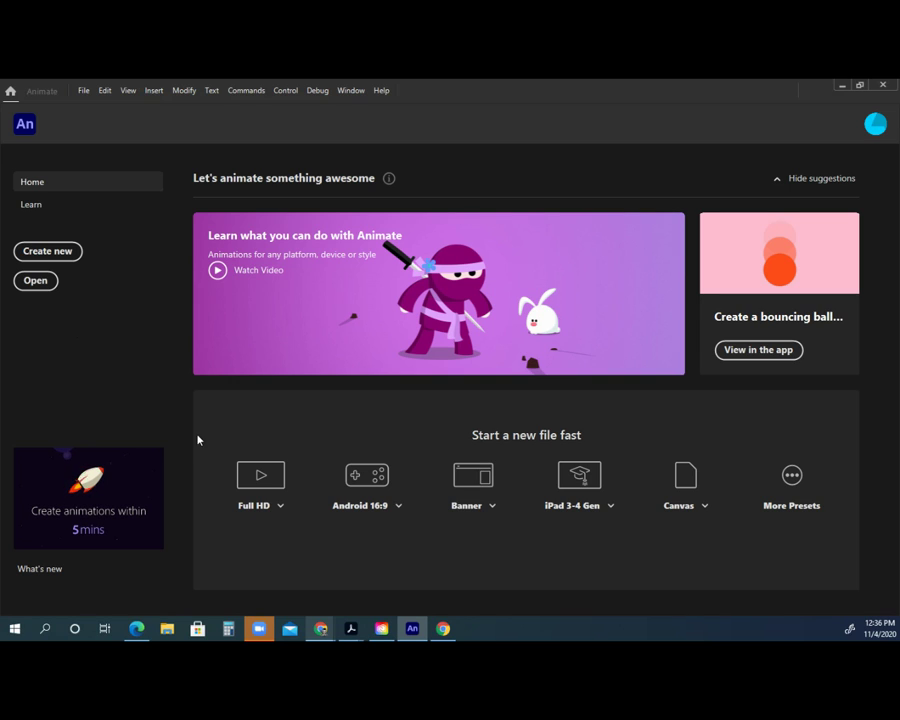
- Open the Scared Puppy sample file from the Character Animation samples for new documents
{"action": "left_click", "coordinate": [82, 92]}
{"action": "left_click", "coordinate": [86, 107]}
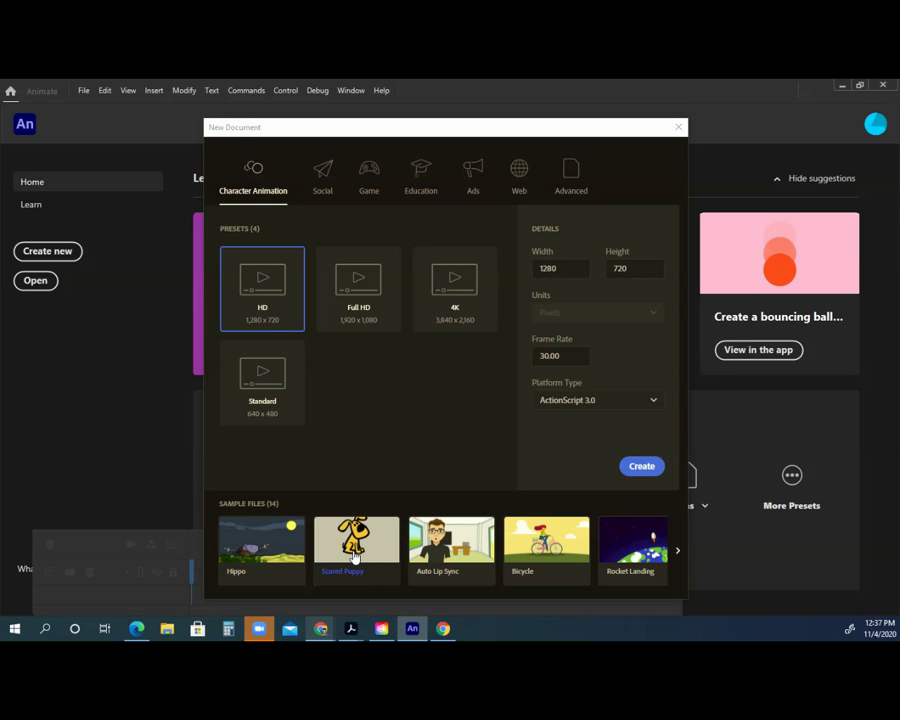
{"action": "left_click", "coordinate": [679, 127]}
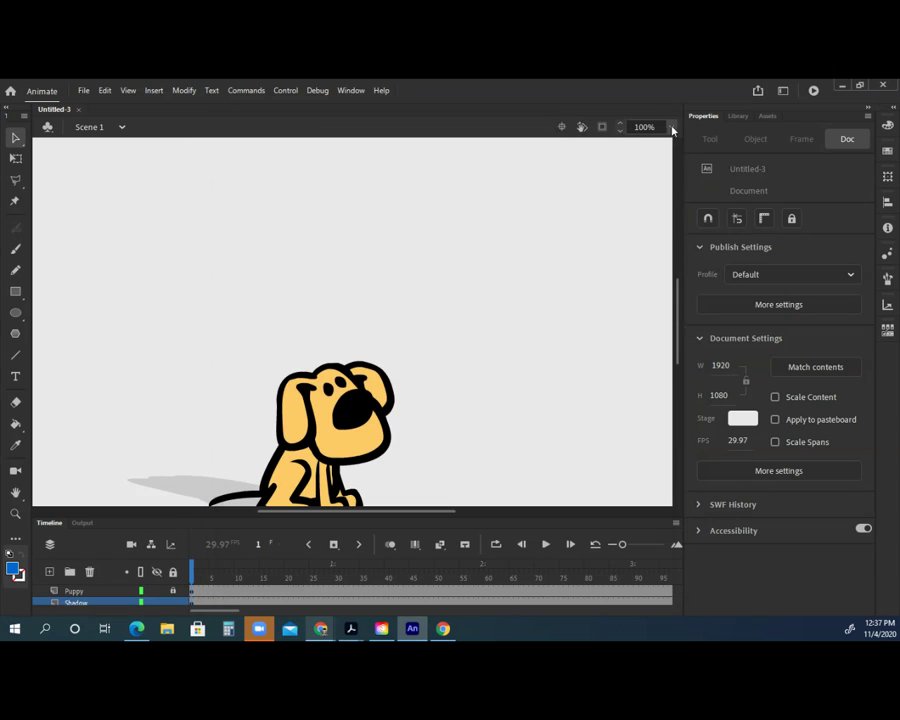
- Enlarge the Timeline enough to list both the Puppy and Shadow layers, keeping the whole puppy in view at 100%
{"action": "key", "text": "h"}
{"action": "left_click_drag", "start_coordinate": [202, 461], "coordinate": [245, 356]}
{"action": "left_click", "coordinate": [15, 513]}
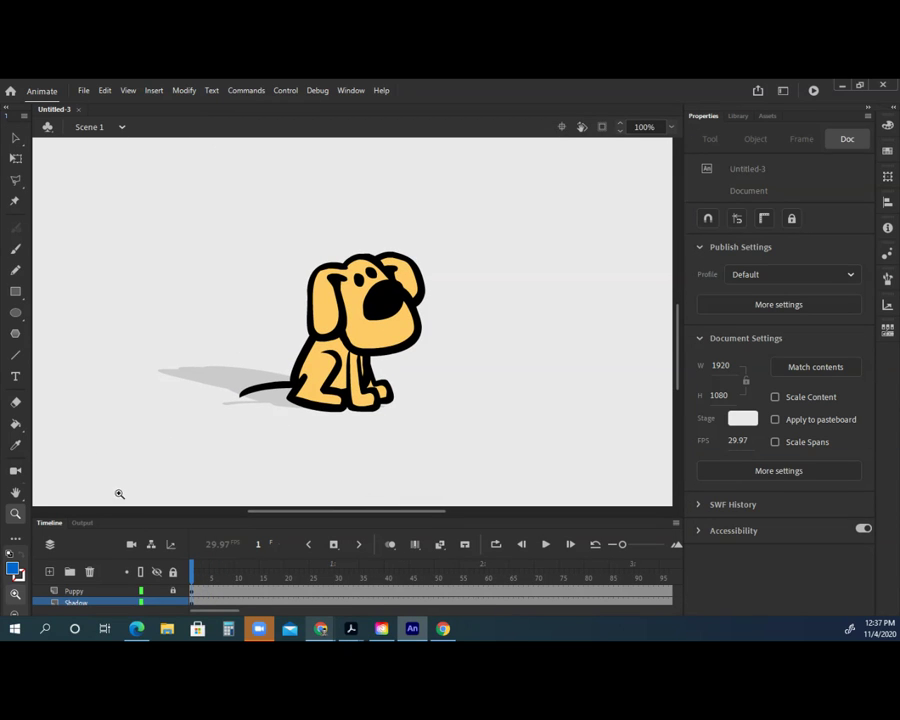
{"action": "left_click", "coordinate": [390, 376], "text": "alt"}
{"action": "scroll", "coordinate": [355, 385], "scroll_direction": "up", "scroll_amount": 3}
{"action": "scroll", "coordinate": [354, 400], "scroll_direction": "down", "scroll_amount": 3}
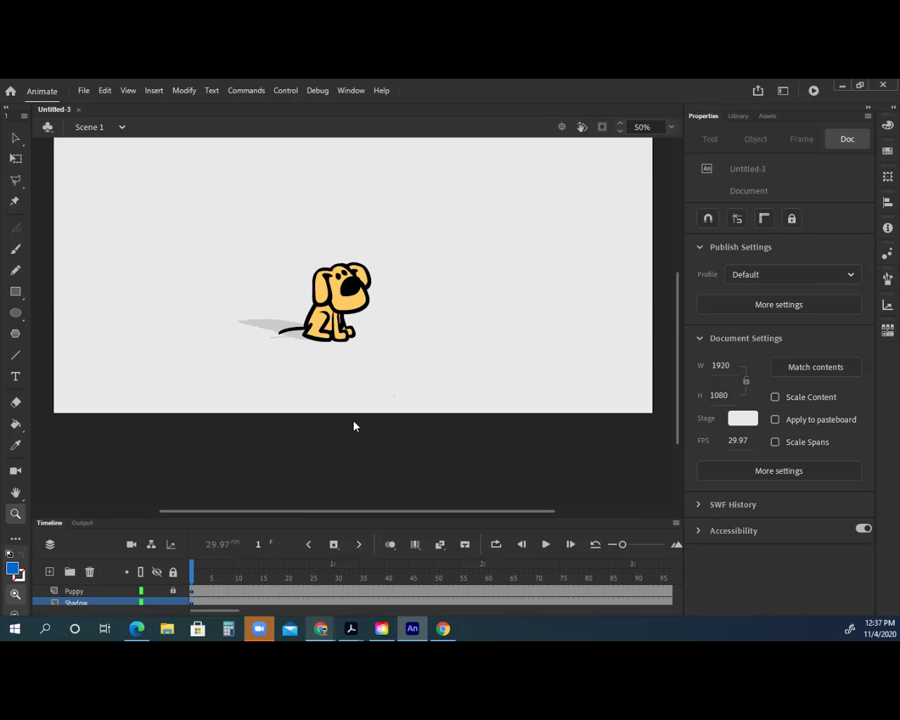
{"action": "left_click", "coordinate": [330, 300]}
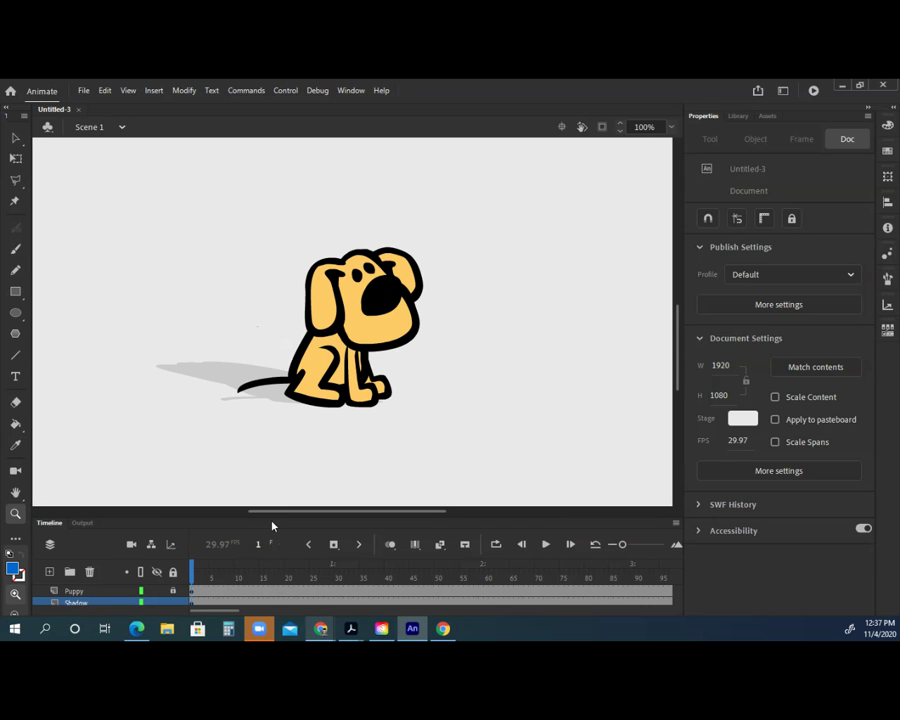
{"action": "left_click_drag", "start_coordinate": [269, 517], "coordinate": [275, 410]}
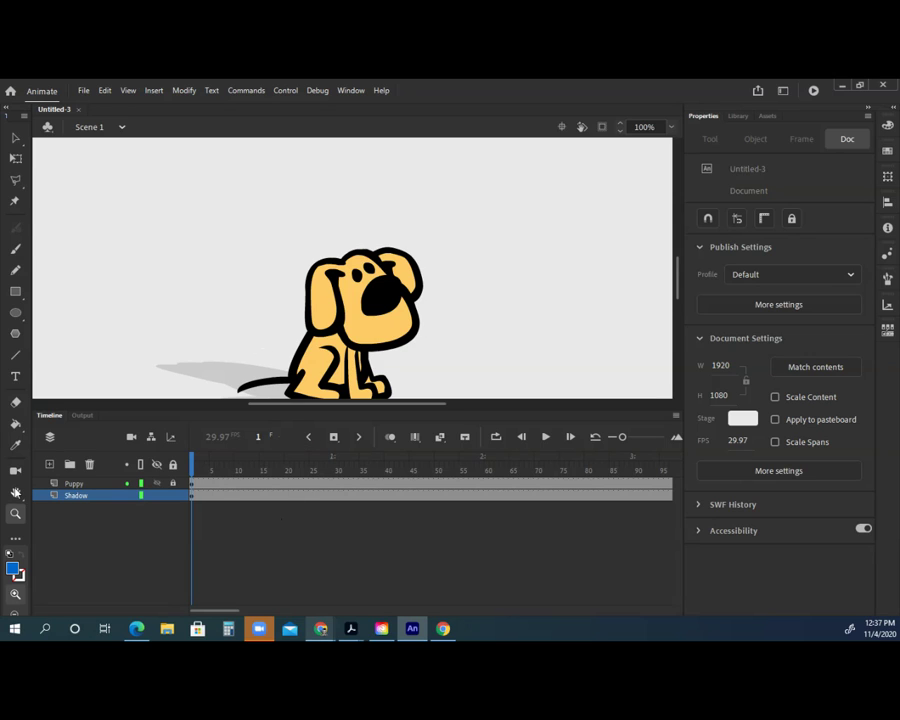
{"action": "left_click", "coordinate": [15, 492]}
{"action": "left_click_drag", "start_coordinate": [262, 329], "coordinate": [253, 267]}
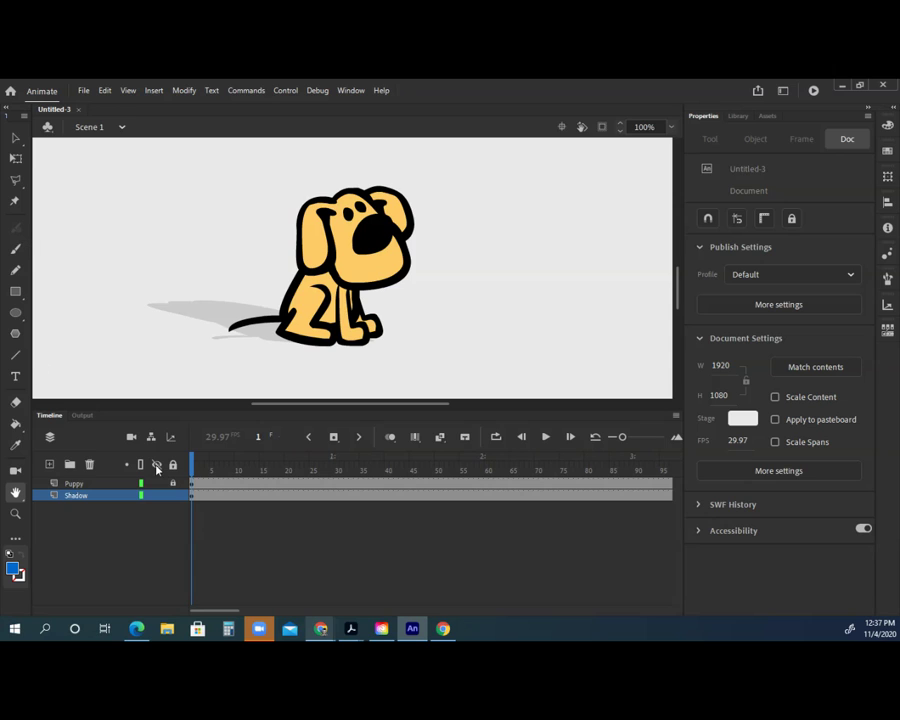
- Use the Selection tool to check what the Shadow layer contains at frame 1
{"action": "mouse_move", "coordinate": [196, 466]}
{"action": "left_mouse_down"}
{"action": "mouse_move", "coordinate": [512, 463]}
{"action": "mouse_move", "coordinate": [192, 463]}
{"action": "left_mouse_up"}
{"action": "left_click", "coordinate": [15, 137]}
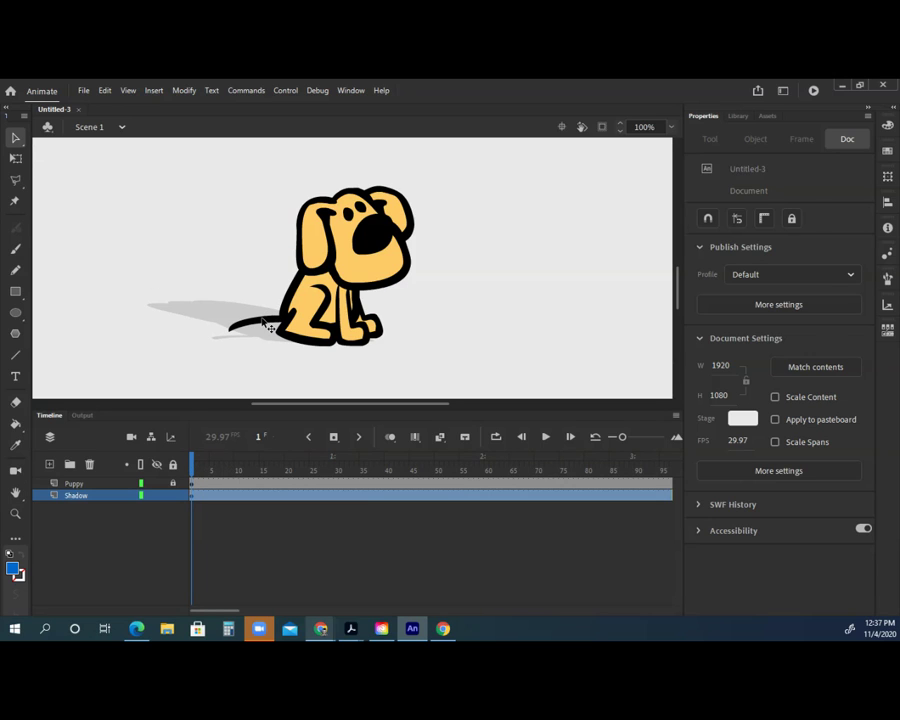
{"action": "left_click", "coordinate": [262, 327]}
{"action": "left_click", "coordinate": [318, 292]}
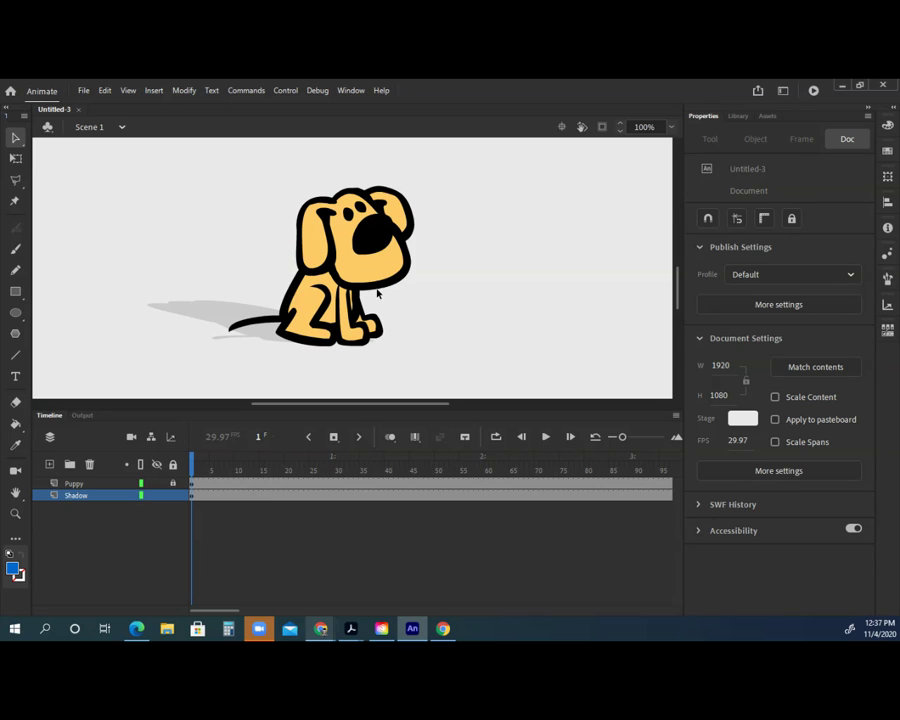
{"action": "left_click", "coordinate": [194, 496]}
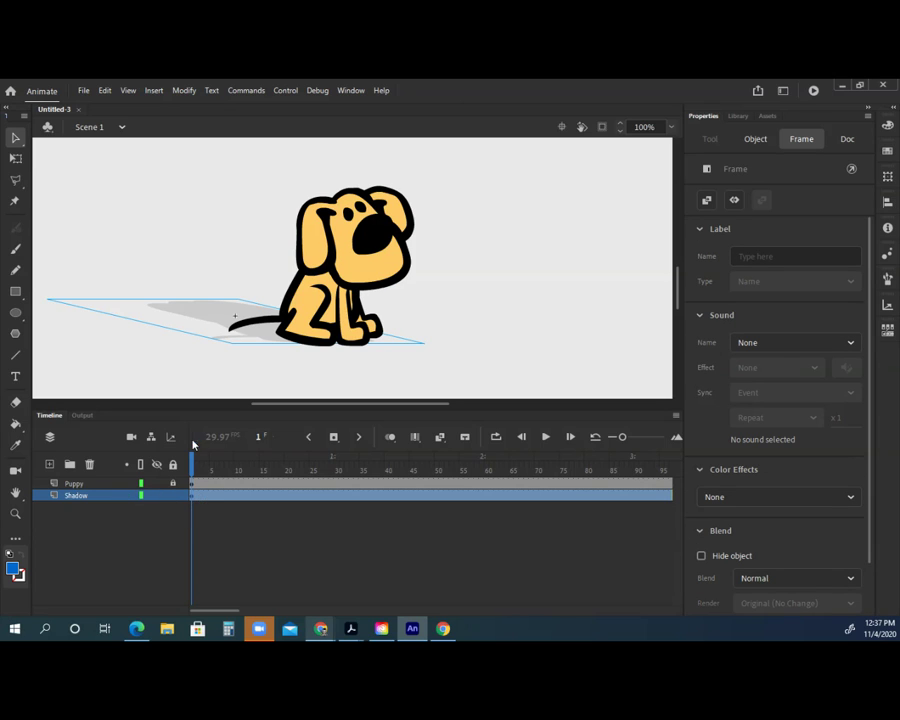
- Unlock the Puppy layer and move the puppy horizontally to the right, clear of its shadow, at frame 1
{"action": "left_click", "coordinate": [172, 483]}
{"action": "left_click", "coordinate": [193, 483]}
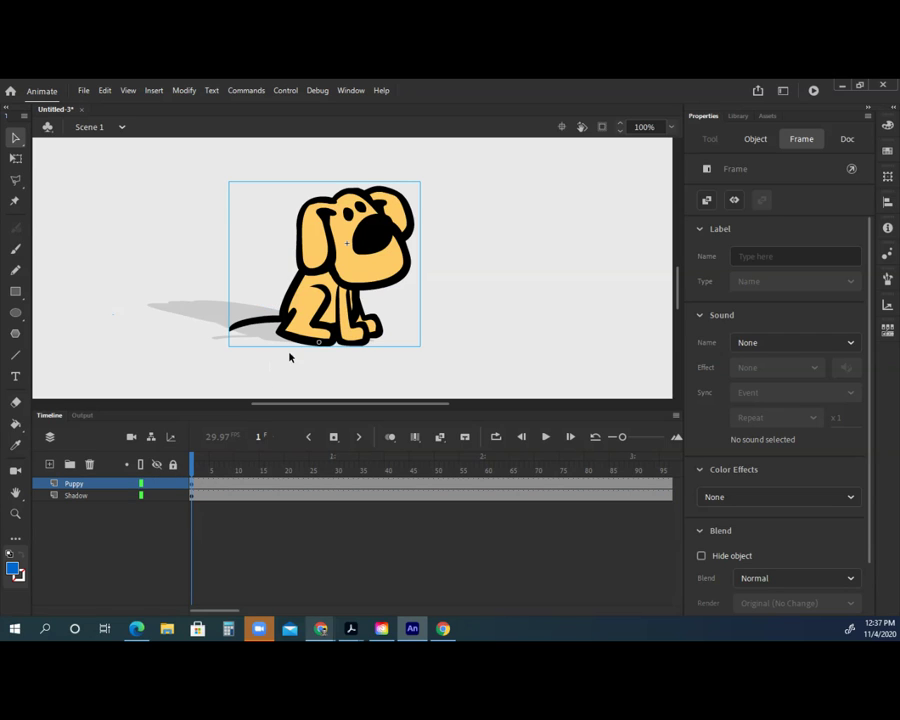
{"action": "left_click_drag", "start_coordinate": [331, 298], "coordinate": [479, 298]}
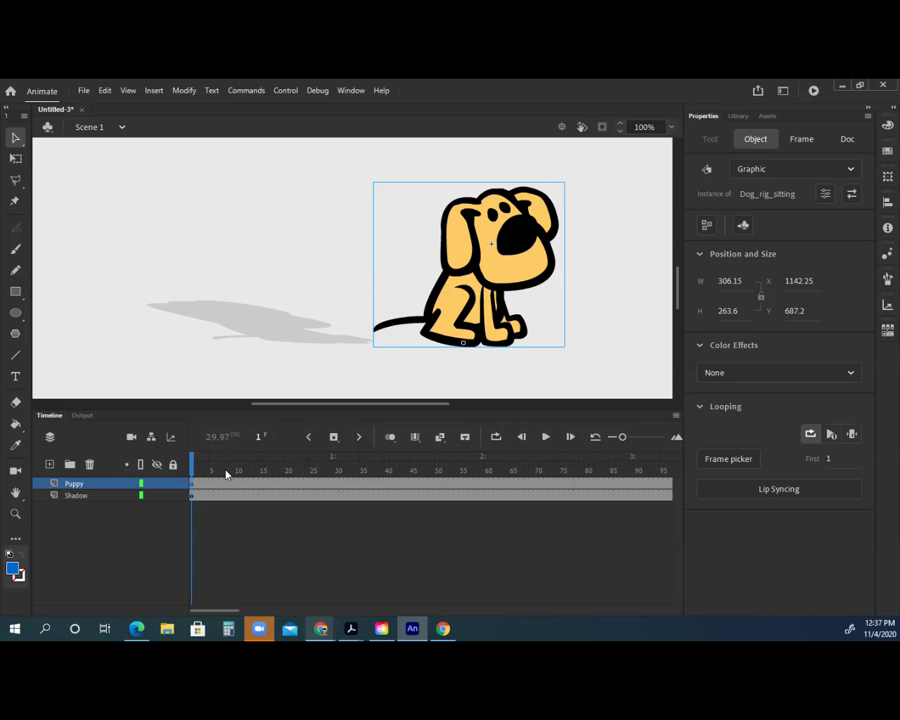
{"action": "left_click", "coordinate": [196, 488]}
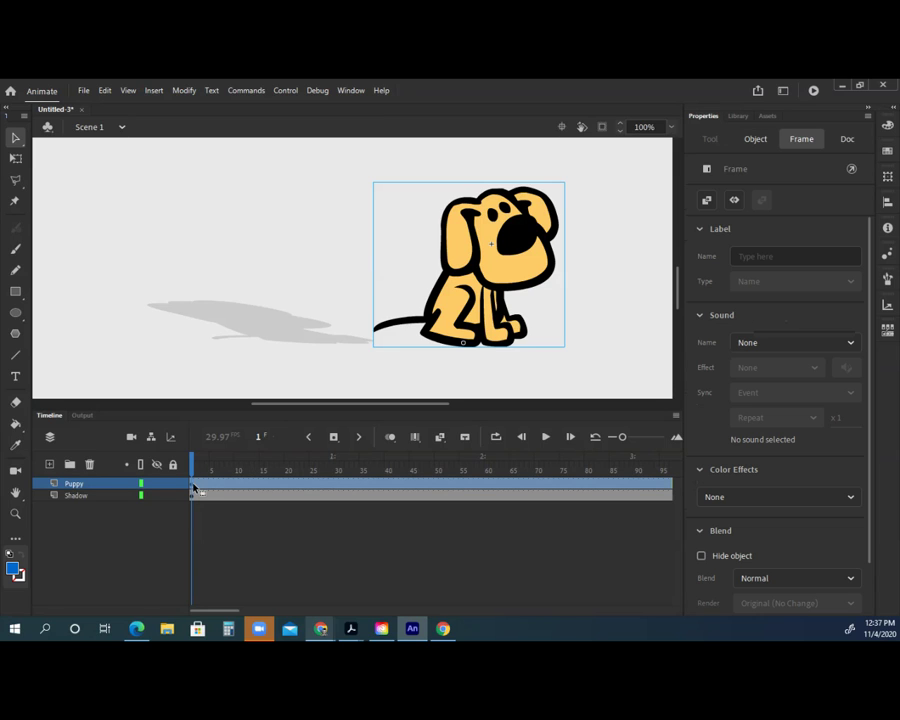
- Open the Dog_rig_sitting symbol for editing and hide all the dog's body-part layers except Layer_9
{"action": "double_click", "coordinate": [455, 315]}
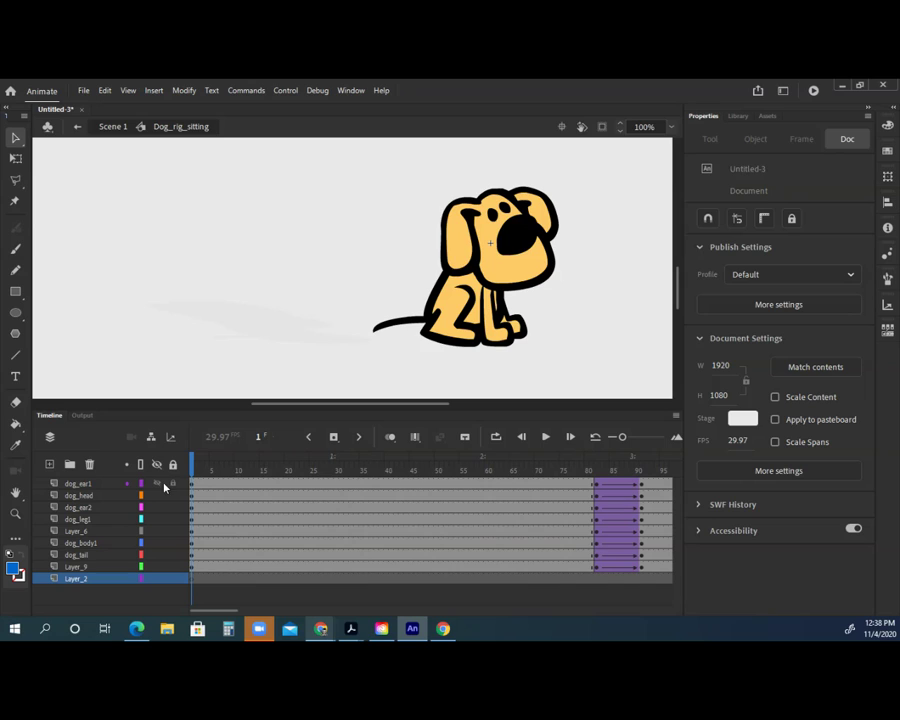
{"action": "left_click_drag", "start_coordinate": [157, 484], "coordinate": [155, 580]}
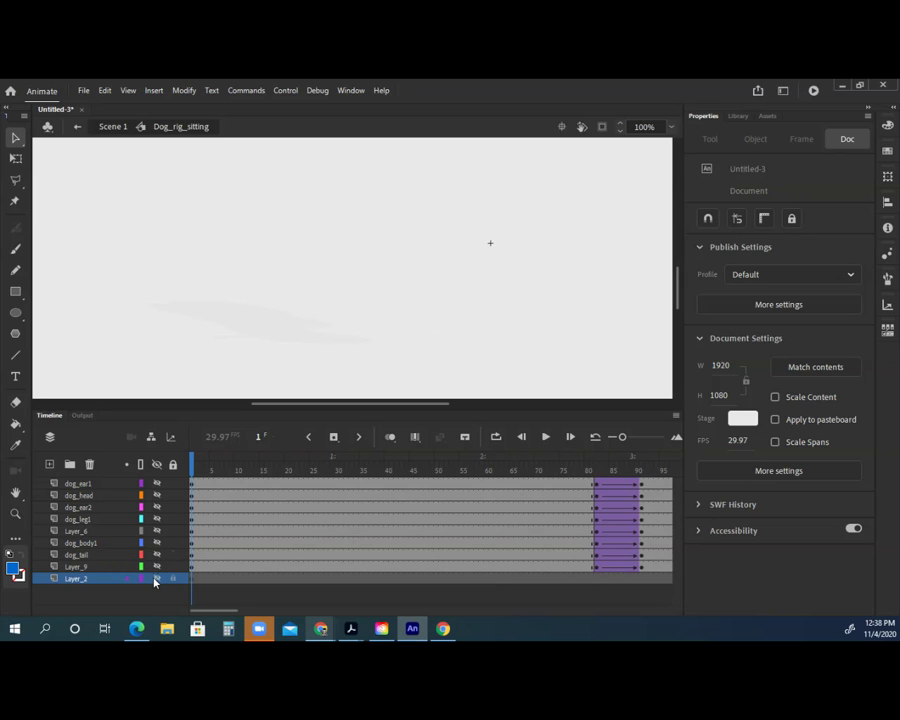
{"action": "left_click", "coordinate": [156, 568]}
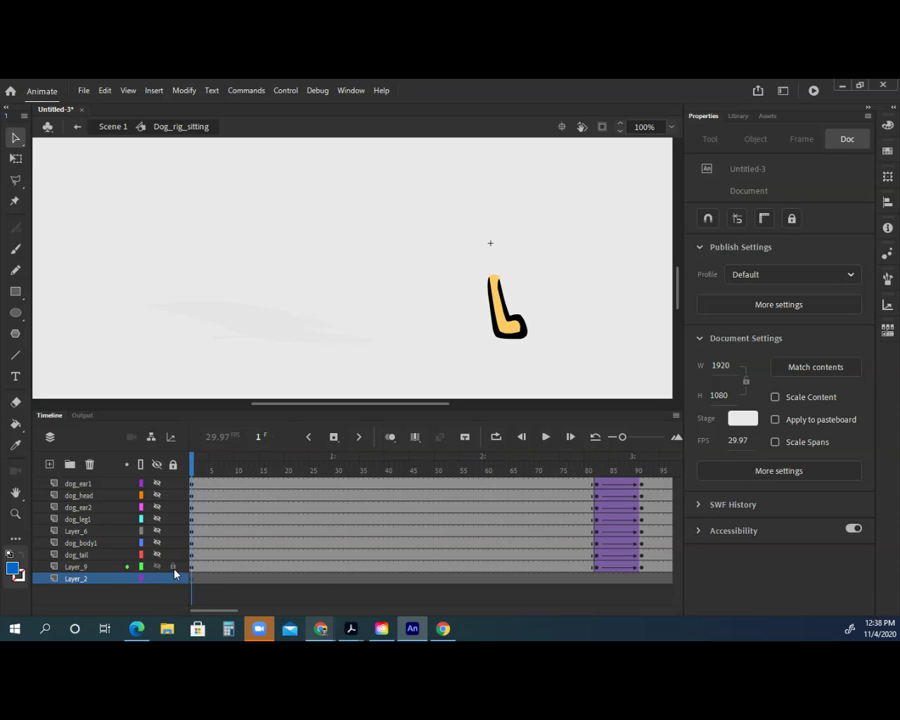
- Examine the leg on Layer_9 at its keyframes on frames 1, 82 and 91 and within the classic tween between frames 82 and 91
{"action": "left_click", "coordinate": [192, 567]}
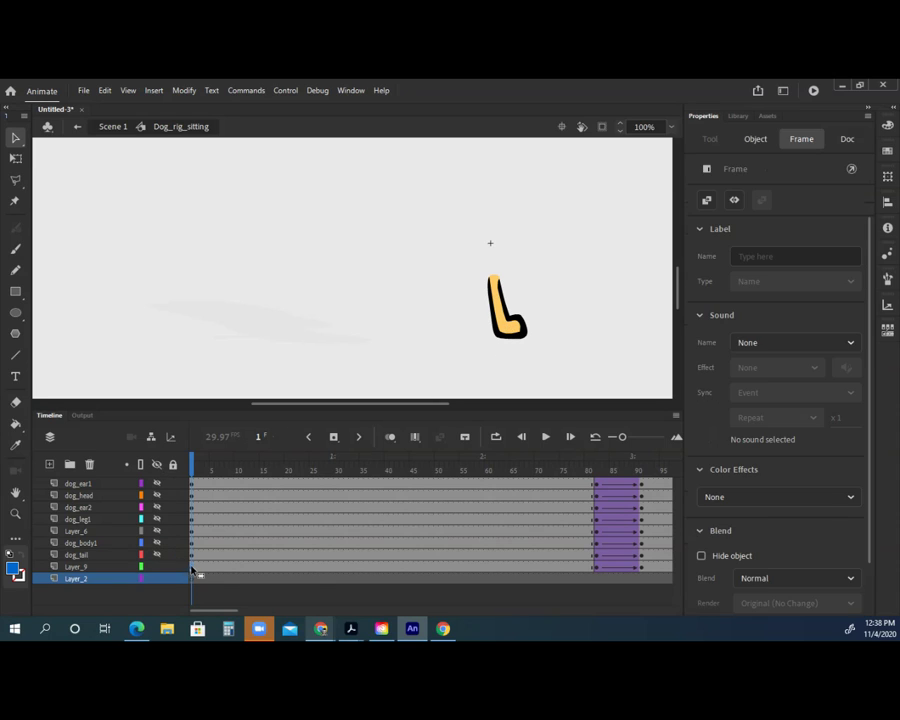
{"action": "left_click_drag", "start_coordinate": [193, 468], "coordinate": [571, 468]}
{"action": "left_click", "coordinate": [592, 600]}
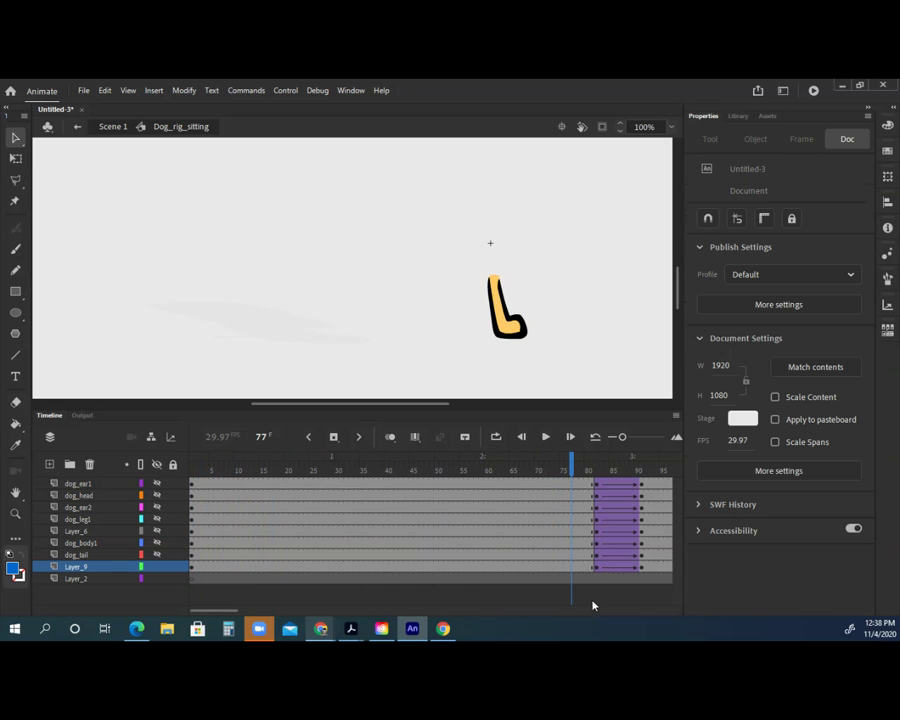
{"action": "left_click", "coordinate": [597, 568]}
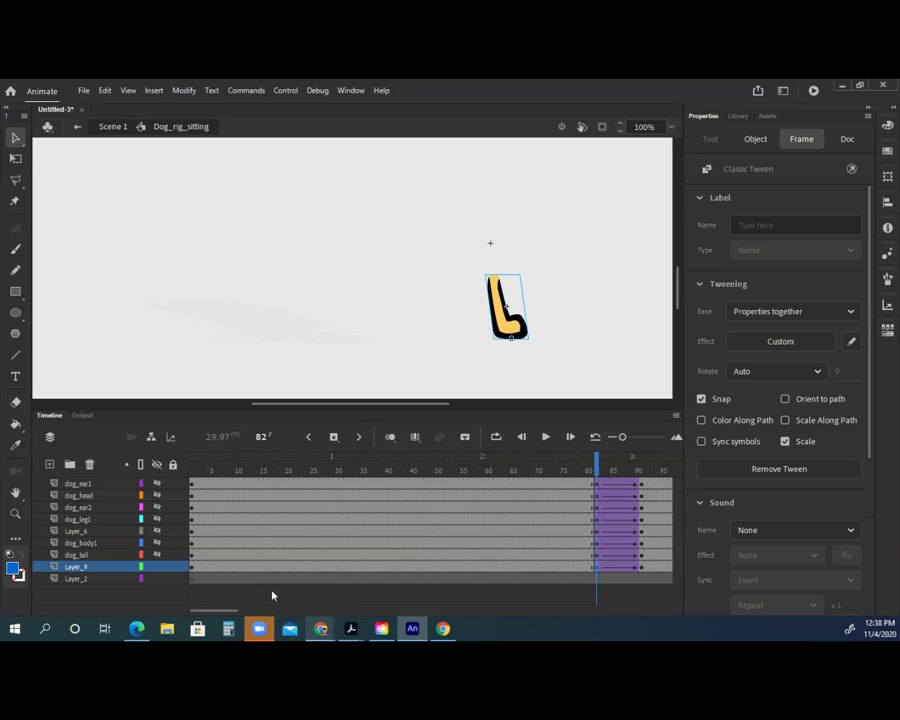
{"action": "left_click", "coordinate": [193, 572]}
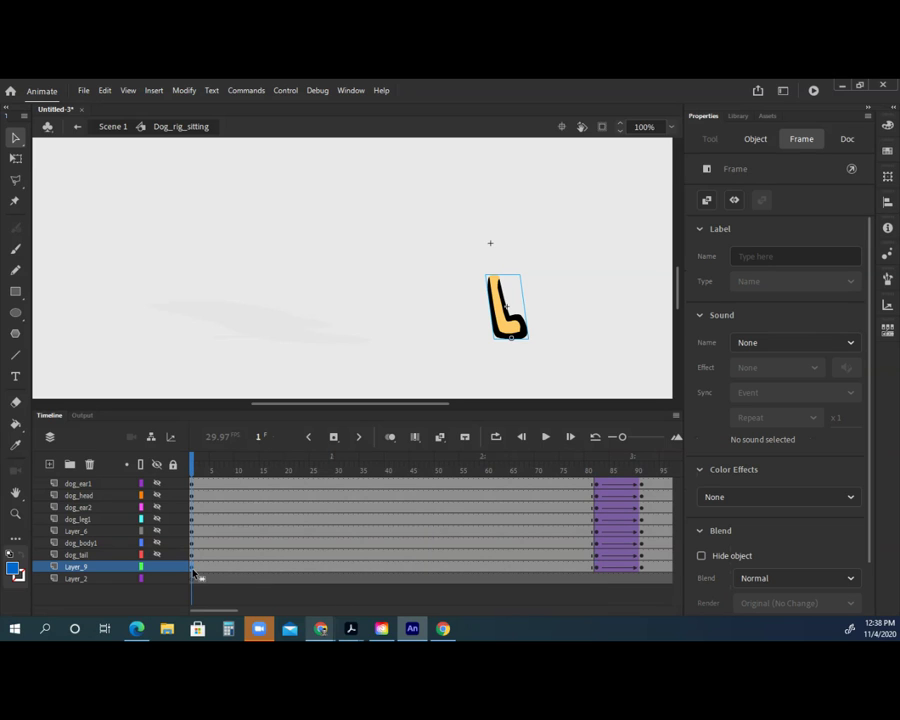
{"action": "left_click", "coordinate": [596, 571]}
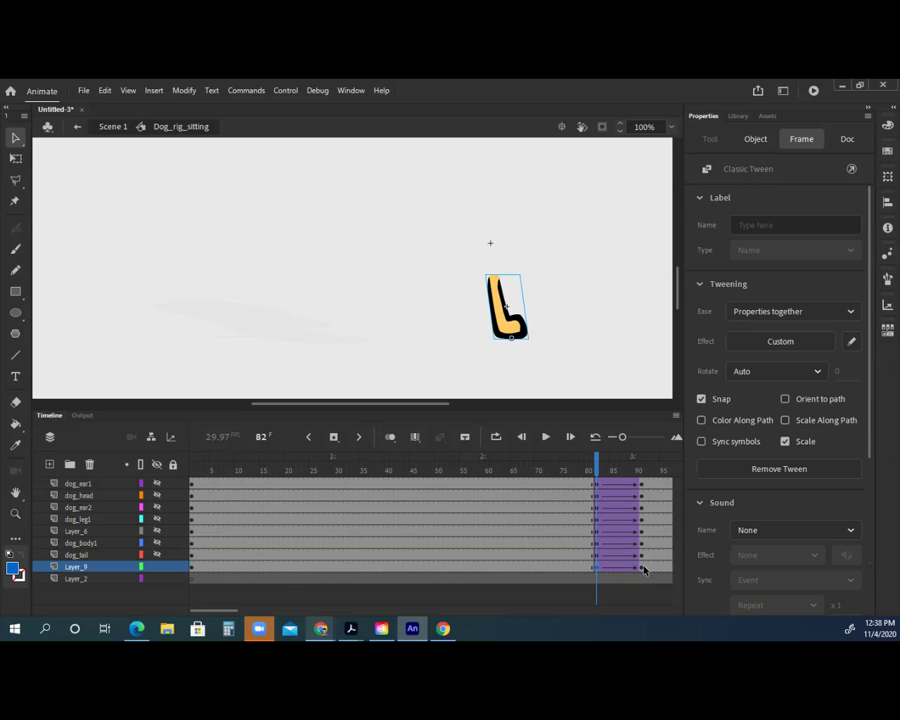
{"action": "left_click", "coordinate": [638, 569]}
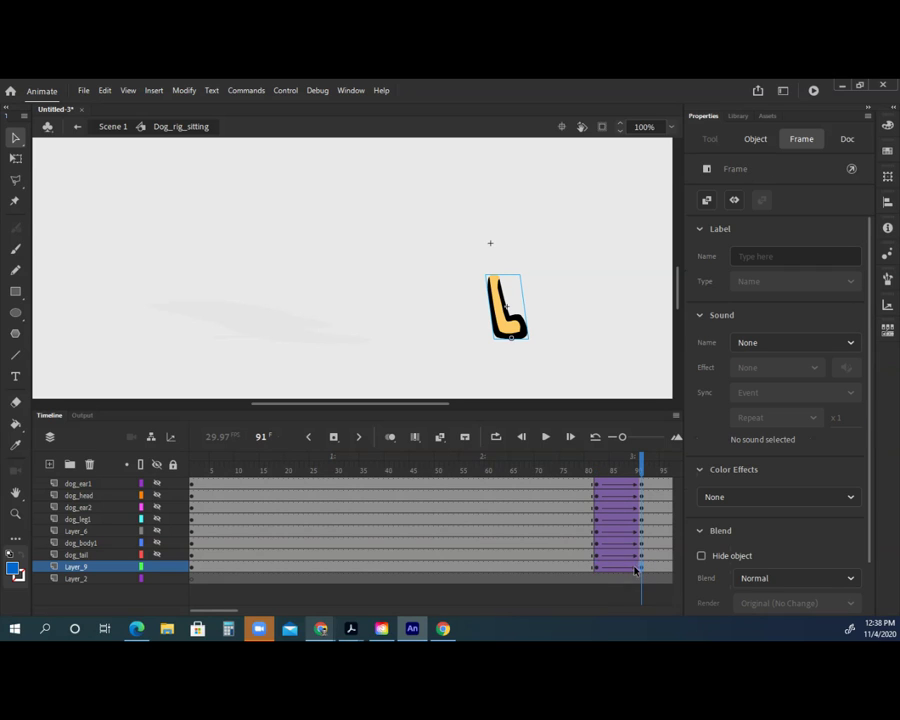
{"action": "left_click", "coordinate": [623, 569]}
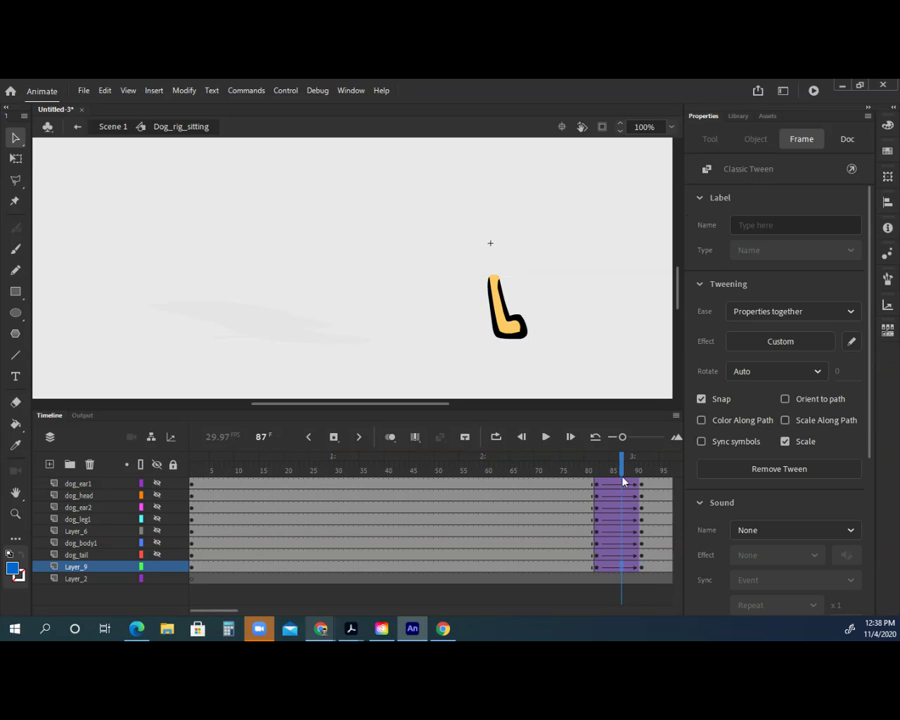
{"action": "mouse_move", "coordinate": [622, 467]}
{"action": "left_mouse_down"}
{"action": "mouse_move", "coordinate": [597, 467]}
{"action": "mouse_move", "coordinate": [626, 467]}
{"action": "left_mouse_up"}
{"action": "left_click", "coordinate": [216, 590]}
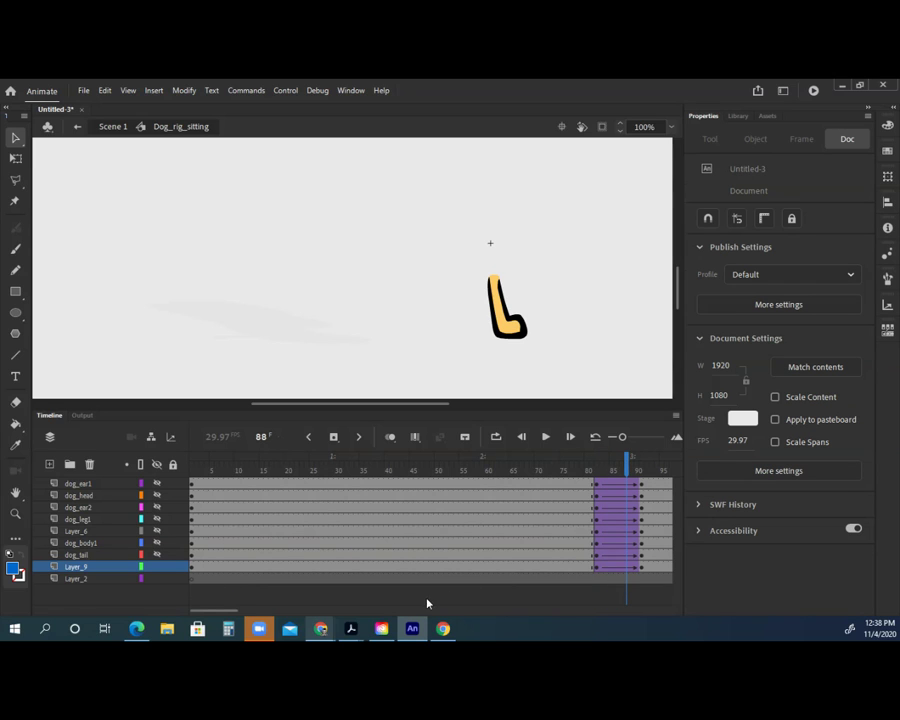
- Check the leg's motion on Layer_9 through the keyframes at frames 114, 124 and 163, and return the playhead to frame 1
{"action": "left_click_drag", "start_coordinate": [218, 614], "coordinate": [258, 612]}
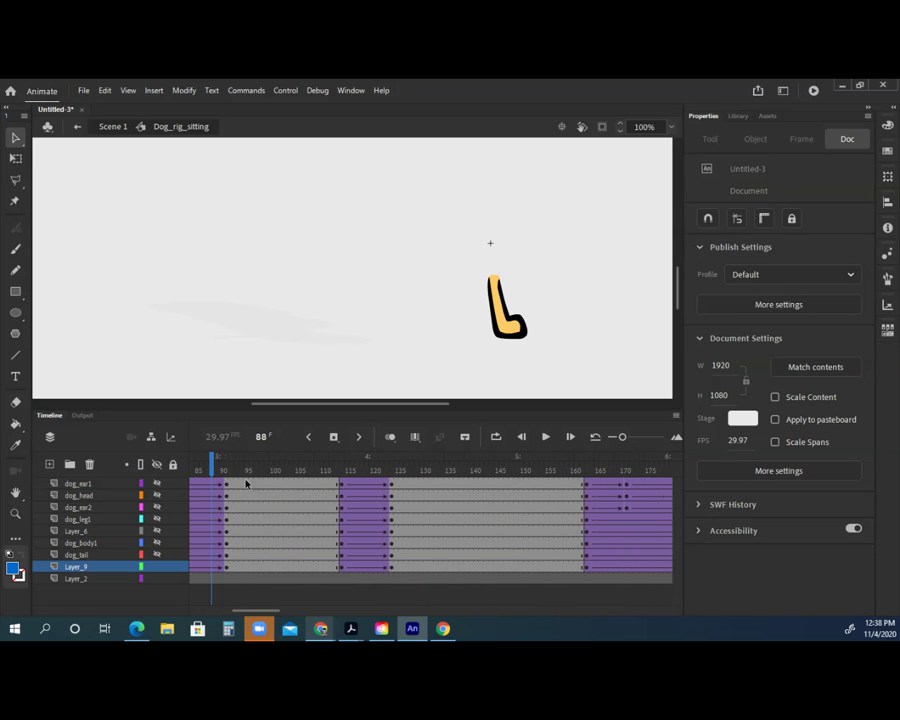
{"action": "mouse_move", "coordinate": [216, 458]}
{"action": "left_mouse_down"}
{"action": "mouse_move", "coordinate": [266, 468]}
{"action": "mouse_move", "coordinate": [377, 464]}
{"action": "mouse_move", "coordinate": [342, 470]}
{"action": "left_mouse_up"}
{"action": "left_click", "coordinate": [340, 568]}
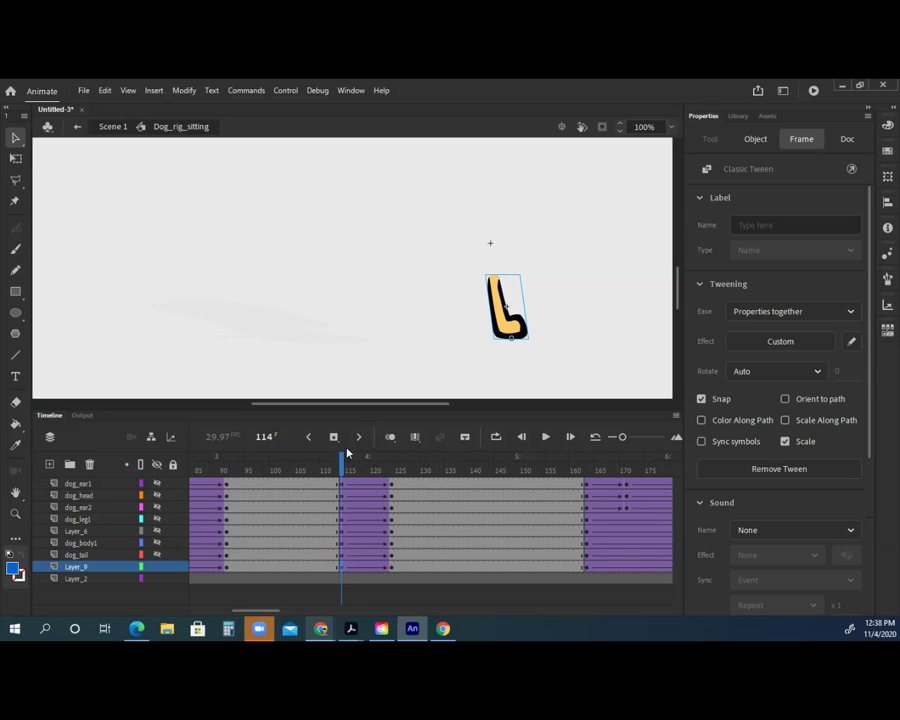
{"action": "left_click", "coordinate": [391, 569]}
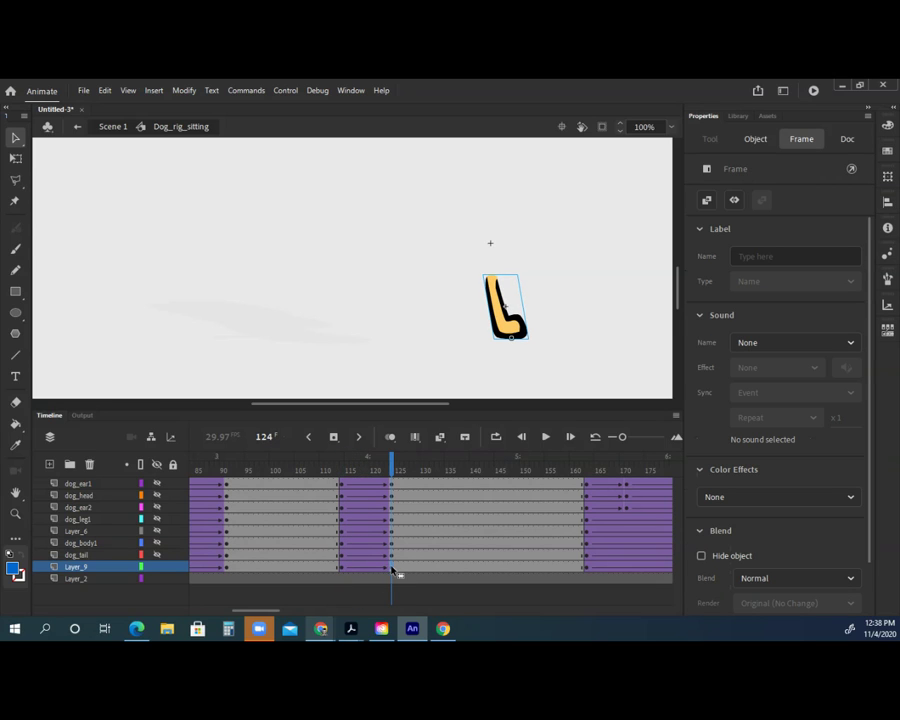
{"action": "mouse_move", "coordinate": [393, 472]}
{"action": "left_mouse_down"}
{"action": "mouse_move", "coordinate": [362, 470]}
{"action": "mouse_move", "coordinate": [662, 472]}
{"action": "left_mouse_up"}
{"action": "left_click", "coordinate": [585, 564]}
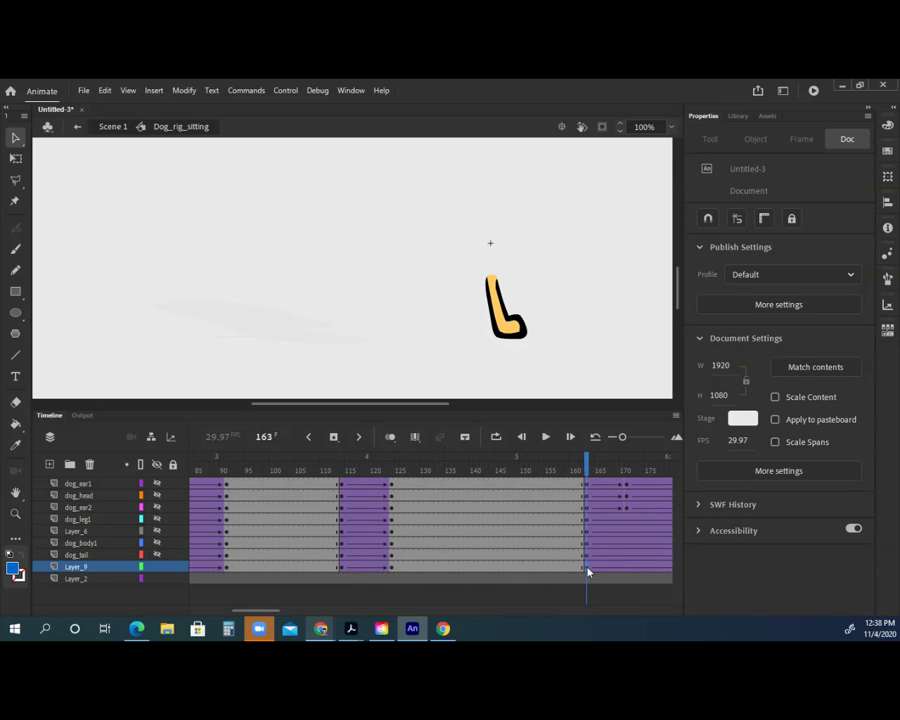
{"action": "left_click", "coordinate": [276, 470]}
{"action": "left_click_drag", "start_coordinate": [258, 456], "coordinate": [152, 460]}
- Toggle the visibility of dog_tail, dog_body1 and Layer_9 at frame 1 to see which body part each layer holds
{"action": "left_click", "coordinate": [156, 555]}
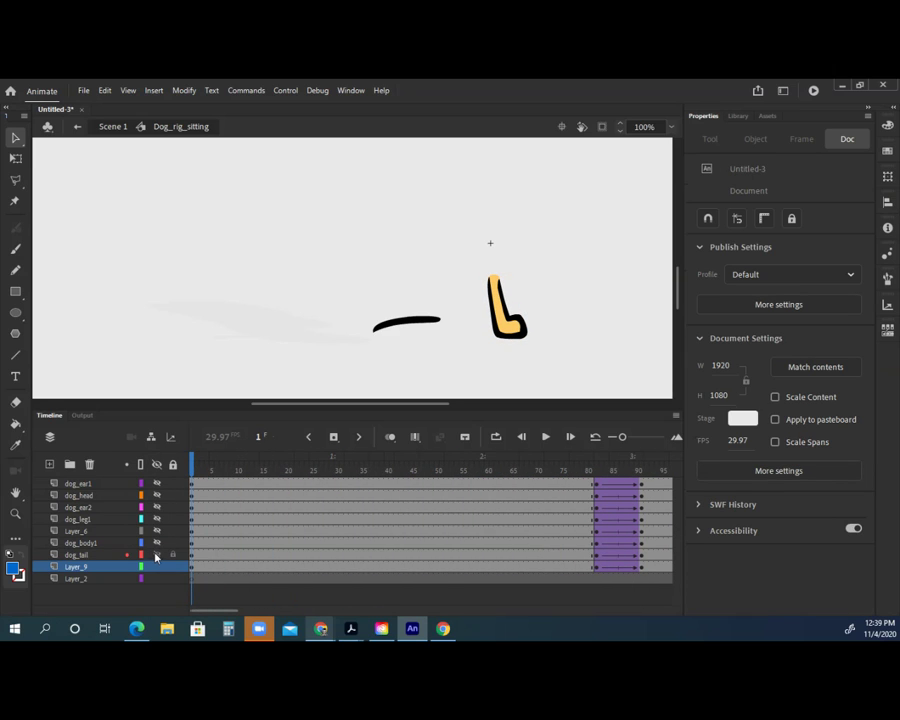
{"action": "left_click", "coordinate": [156, 543]}
{"action": "left_click", "coordinate": [156, 556]}
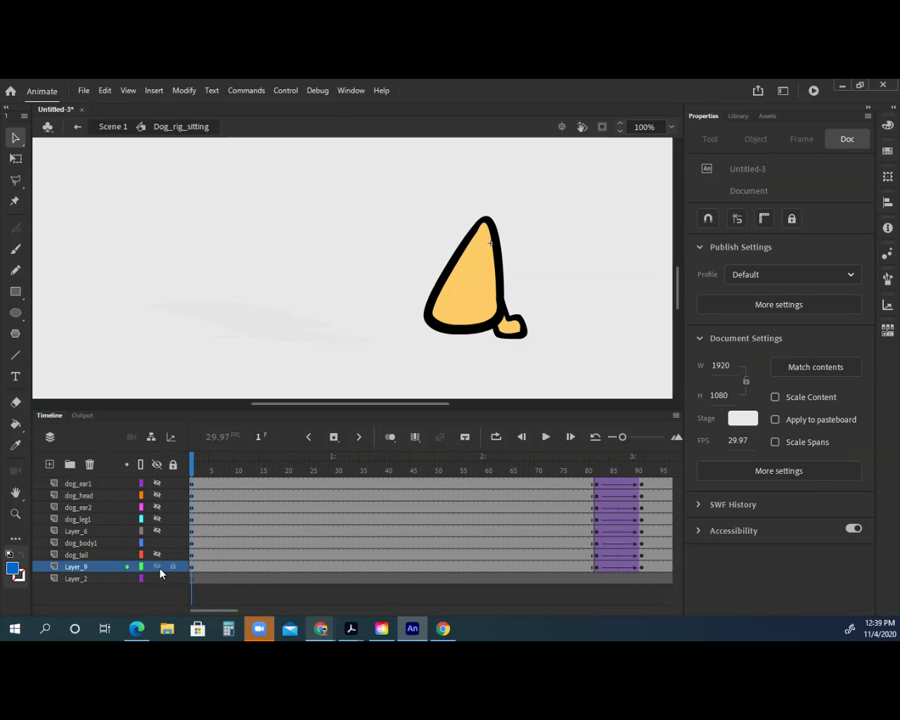
{"action": "left_click", "coordinate": [156, 567]}
{"action": "left_click", "coordinate": [156, 555]}
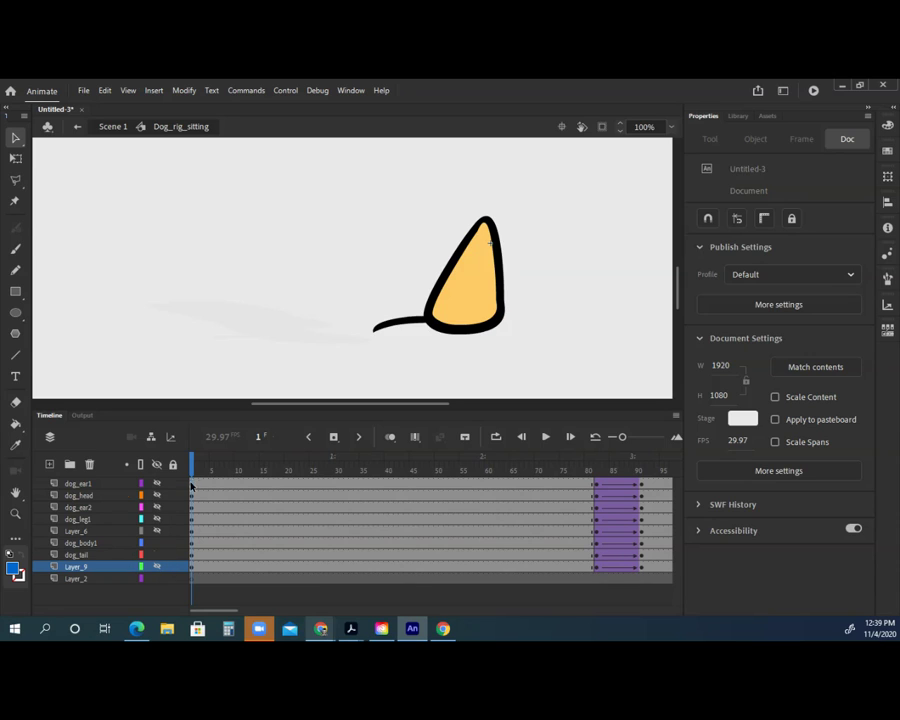
{"action": "mouse_move", "coordinate": [191, 474]}
{"action": "left_mouse_down"}
{"action": "mouse_move", "coordinate": [237, 466]}
{"action": "mouse_move", "coordinate": [193, 474]}
{"action": "left_mouse_up"}
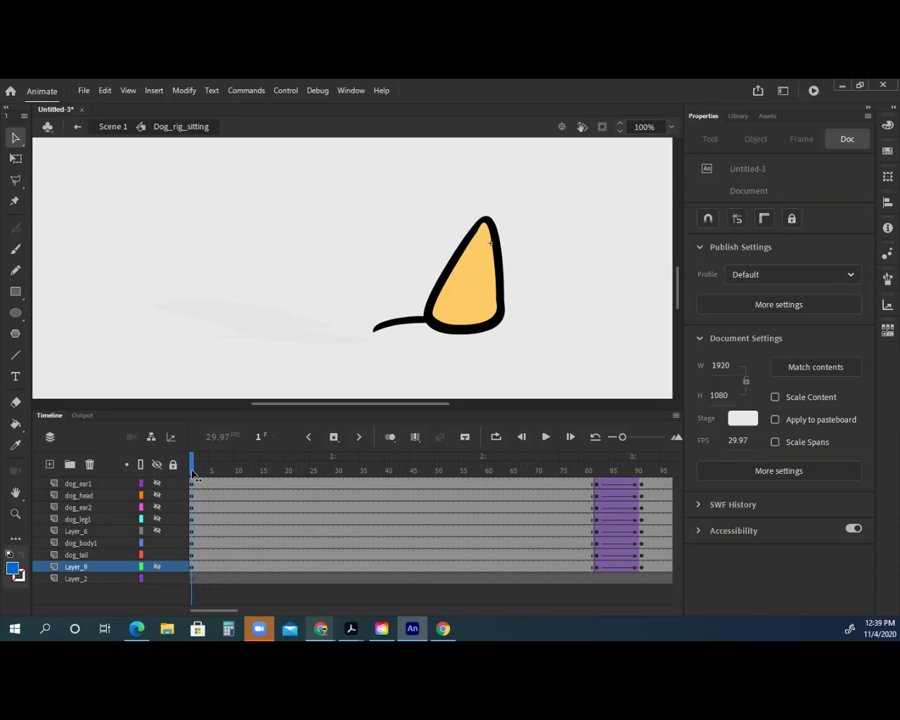
- Make all the dog's body-part layers visible again, including dog_tail and Layer_9
{"action": "left_click", "coordinate": [156, 543]}
{"action": "left_click", "coordinate": [156, 555]}
{"action": "left_click_drag", "start_coordinate": [156, 548], "coordinate": [156, 484]}
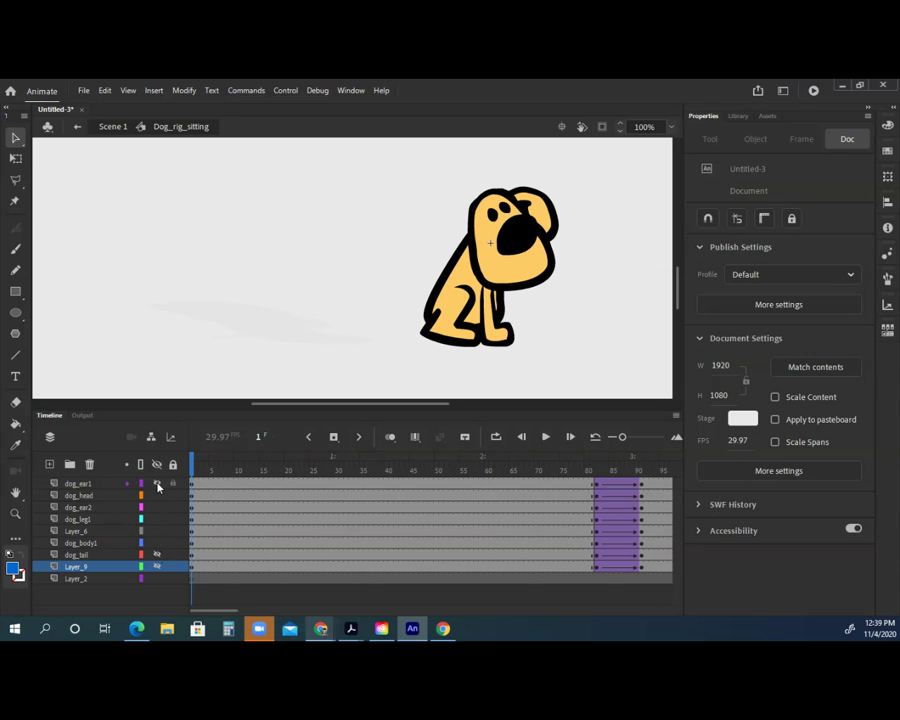
{"action": "left_click", "coordinate": [157, 555]}
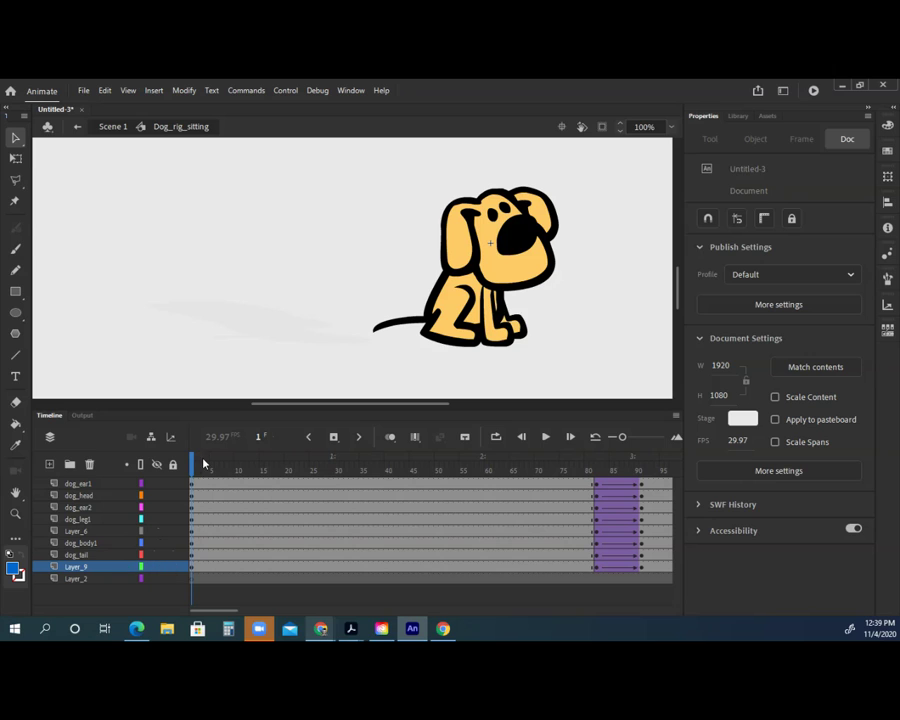
- Scrub the complete dog's animation up to frame 333, comparing the dog_head keyframes at frames 82 and 91 on the way
{"action": "left_click_drag", "start_coordinate": [193, 460], "coordinate": [629, 481]}
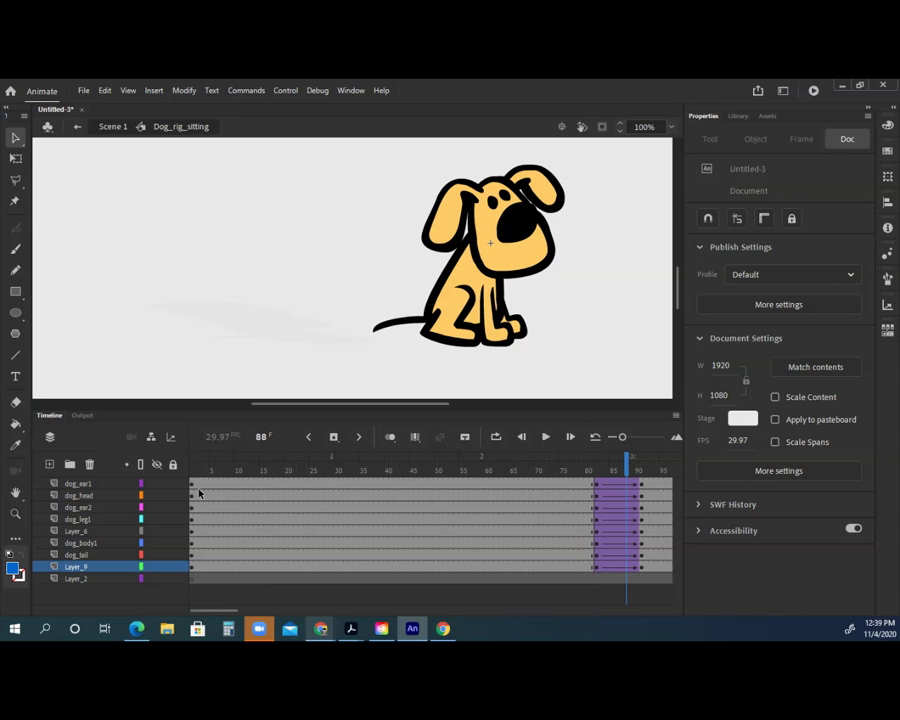
{"action": "left_click", "coordinate": [157, 496]}
{"action": "left_click", "coordinate": [158, 497]}
{"action": "left_click", "coordinate": [599, 497]}
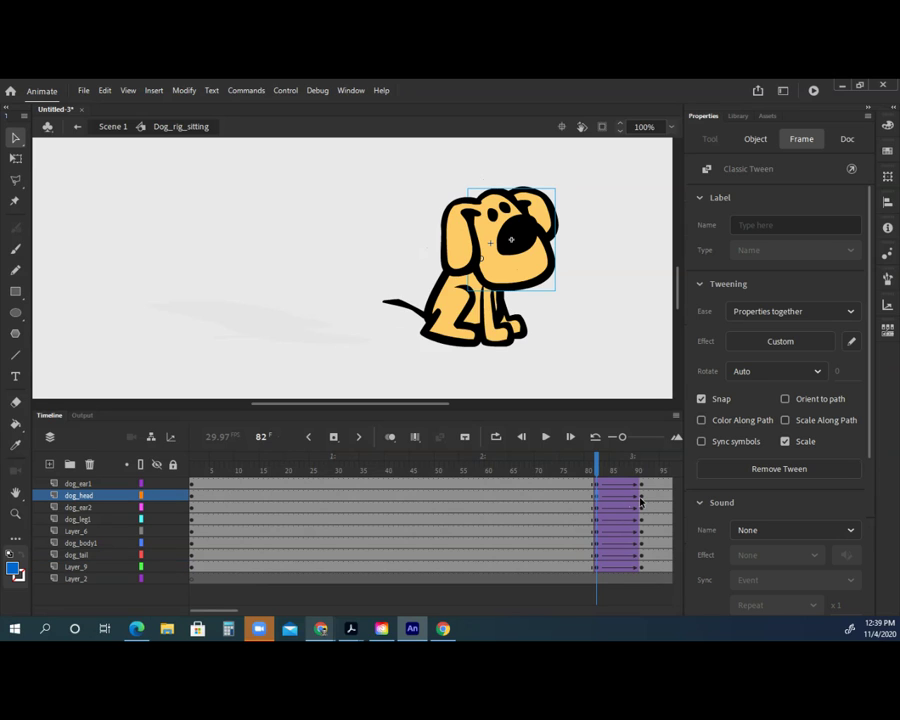
{"action": "left_click", "coordinate": [640, 500]}
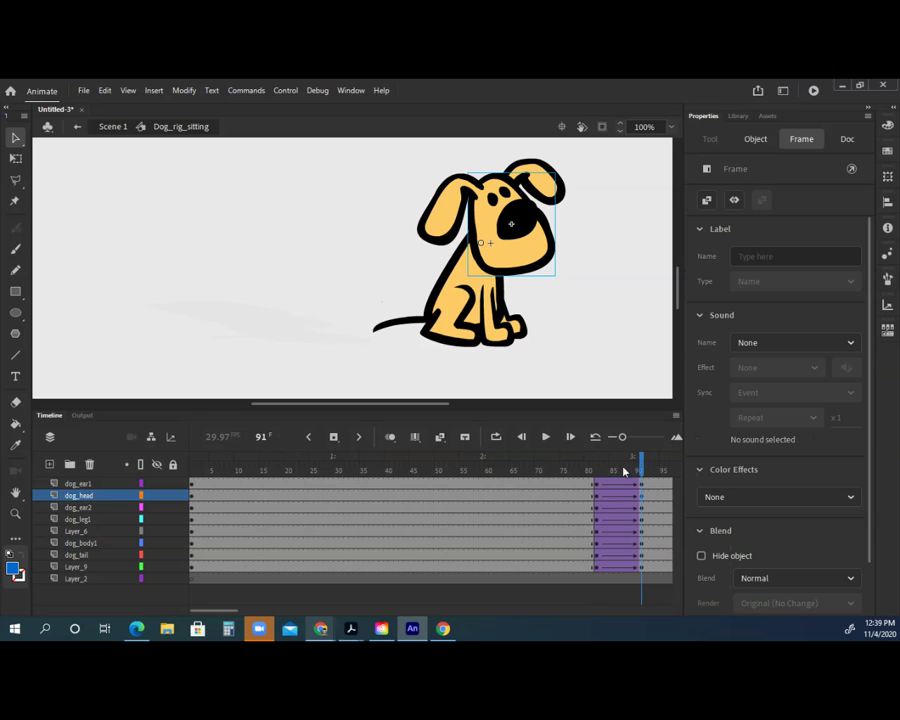
{"action": "left_click_drag", "start_coordinate": [641, 467], "coordinate": [396, 463]}
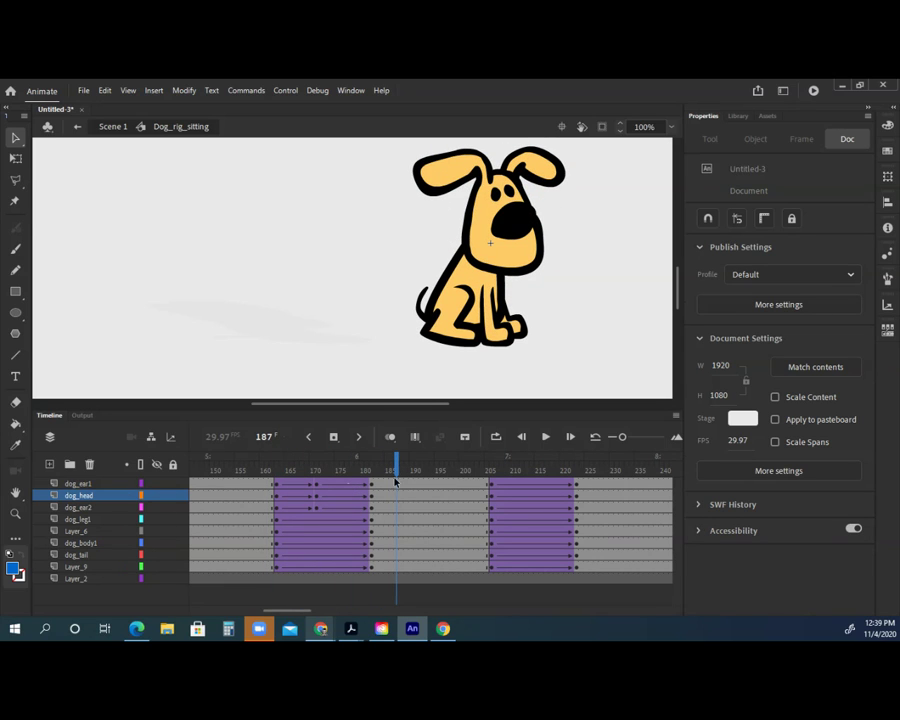
{"action": "left_click_drag", "start_coordinate": [397, 470], "coordinate": [301, 463]}
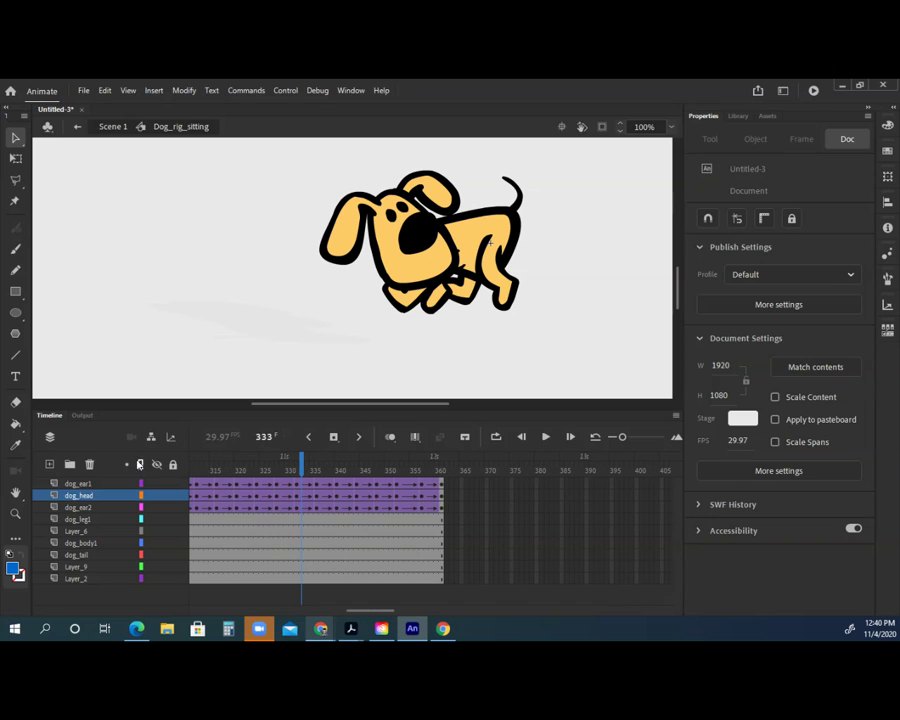
- Return to Scene 1, move the puppy back onto its shadow at about X 911, Y 679, and play the animation from frame 1
{"action": "left_click", "coordinate": [78, 129]}
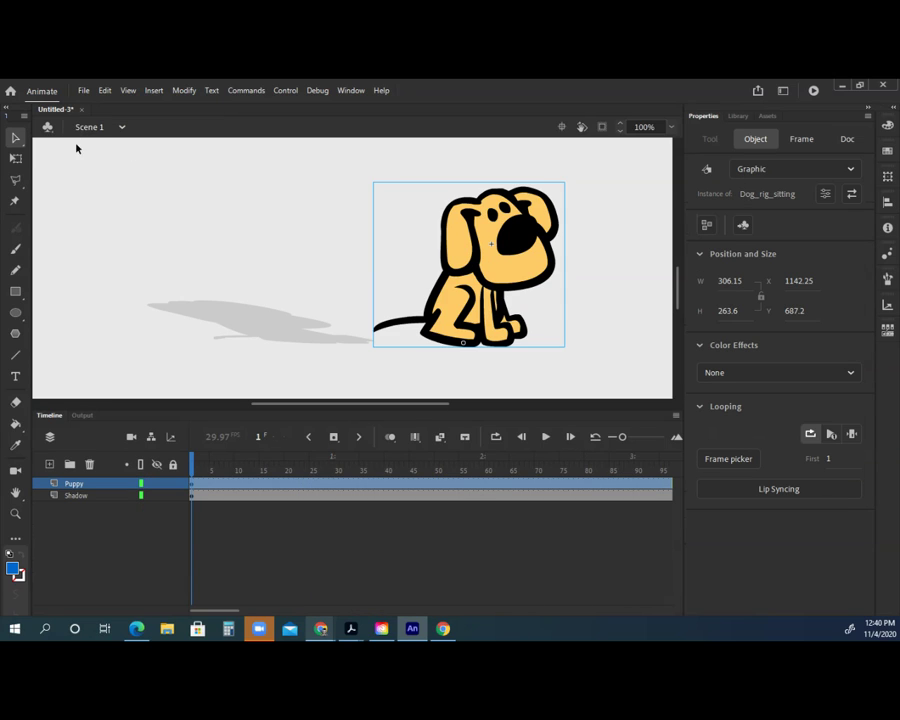
{"action": "left_click_drag", "start_coordinate": [470, 280], "coordinate": [322, 273]}
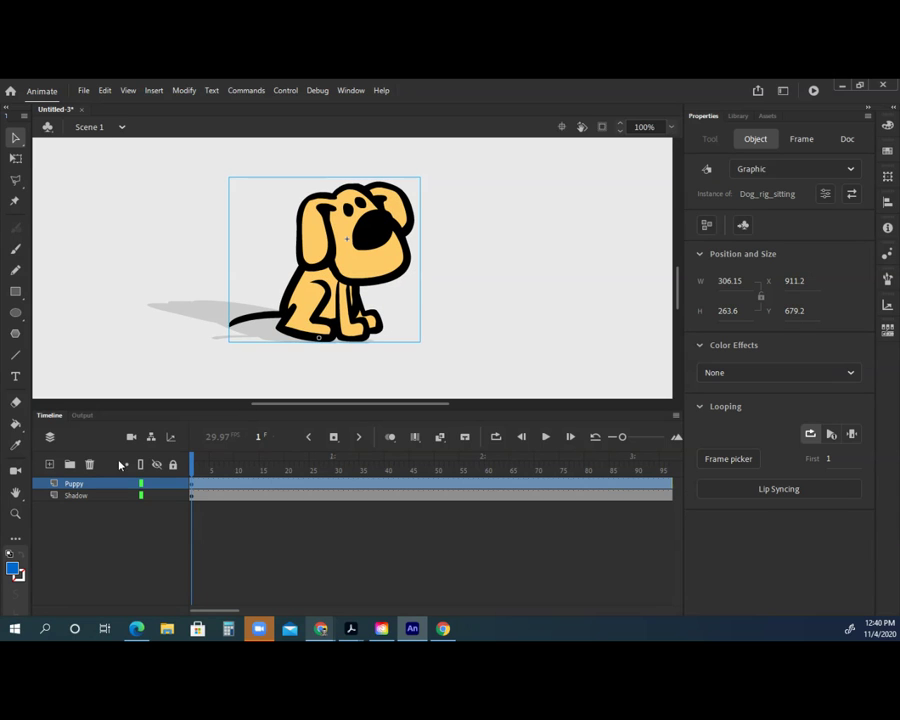
{"action": "left_click", "coordinate": [195, 467]}
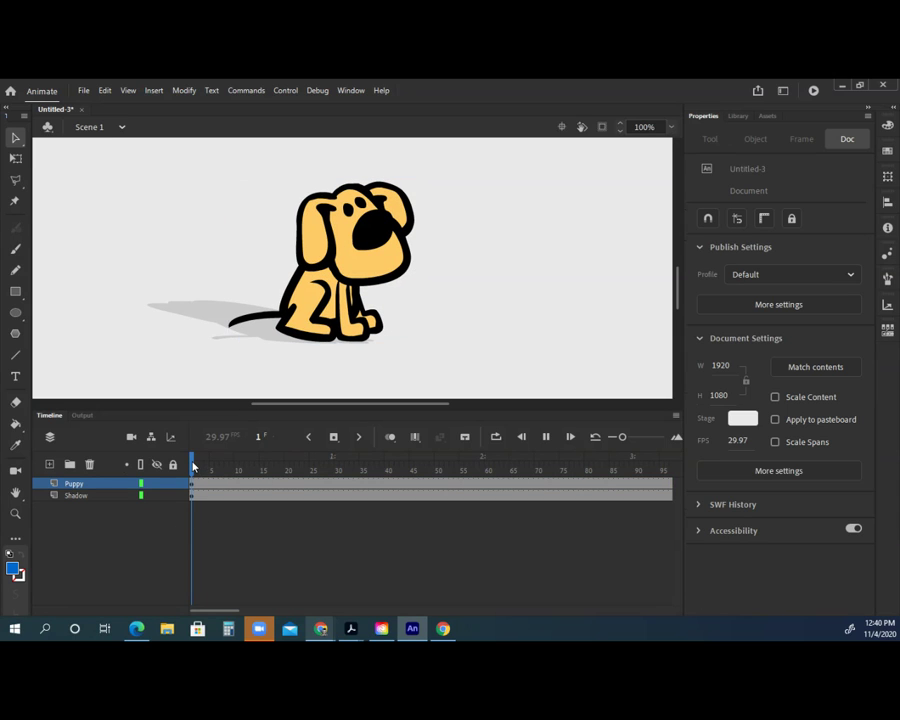
{"action": "key", "text": "Return"}
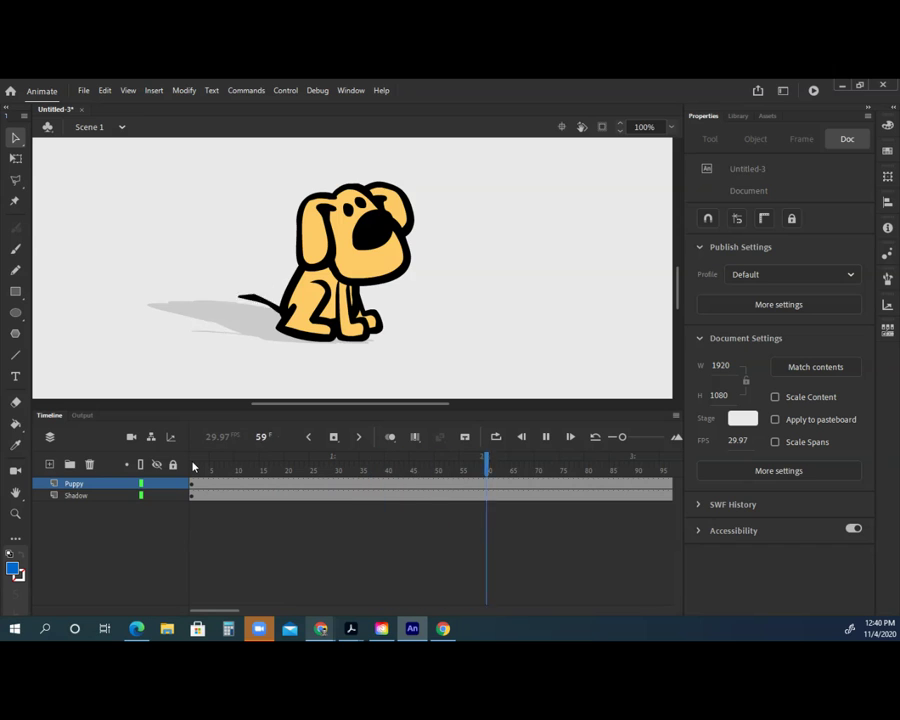